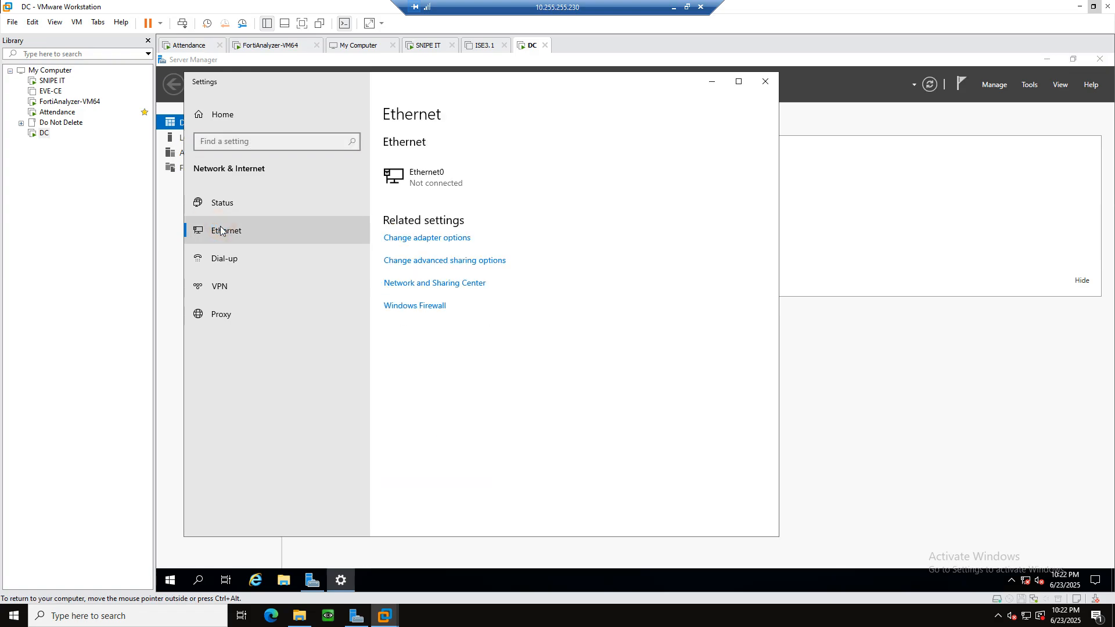
Open the Internet Protocol Version 4 (TCP/IPv4) properties of the Ethernet0 adapter.
click(423, 238)
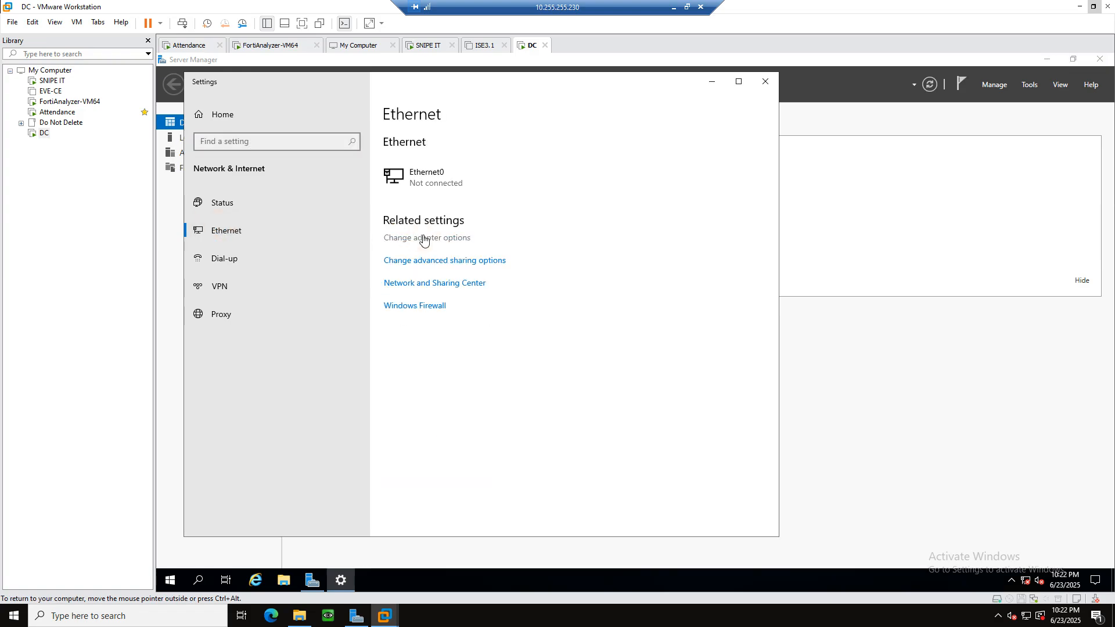
click(371, 226)
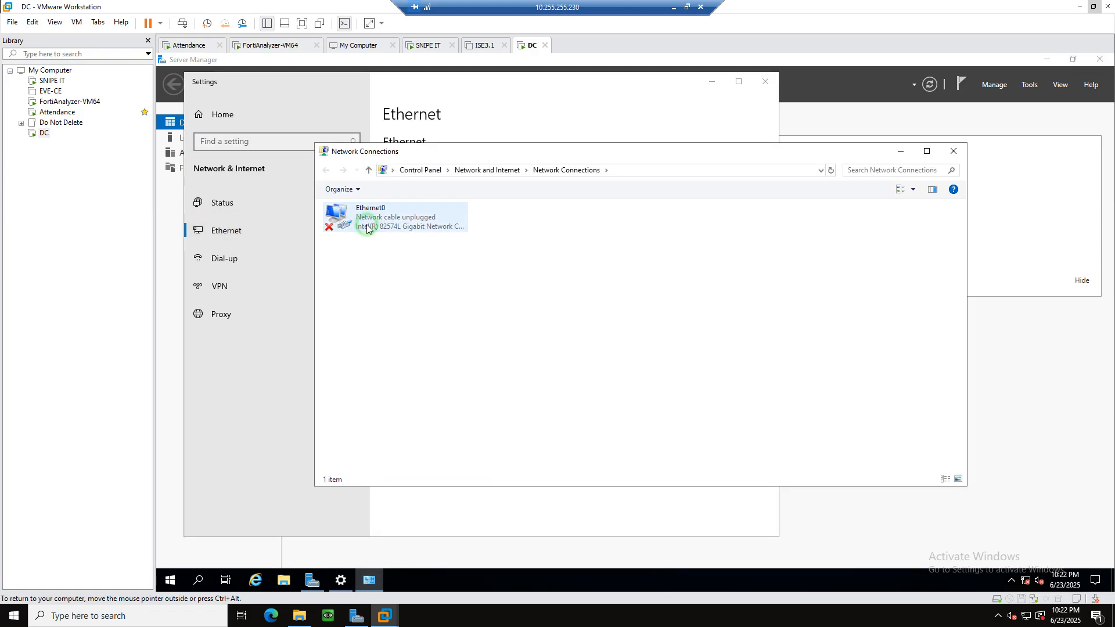
right_click(370, 225)
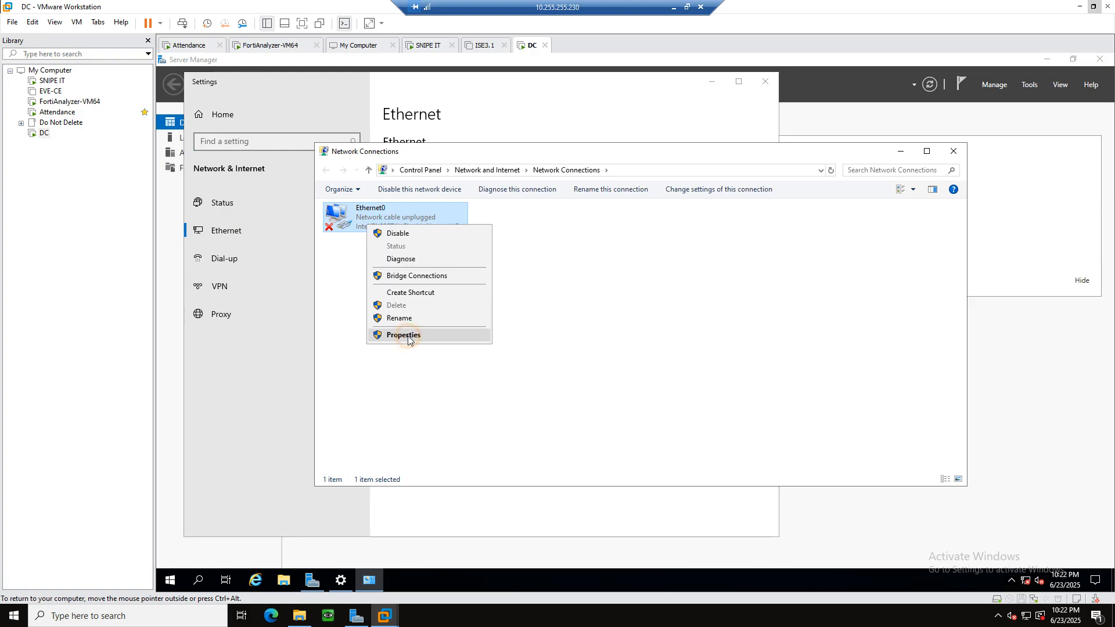
click(407, 336)
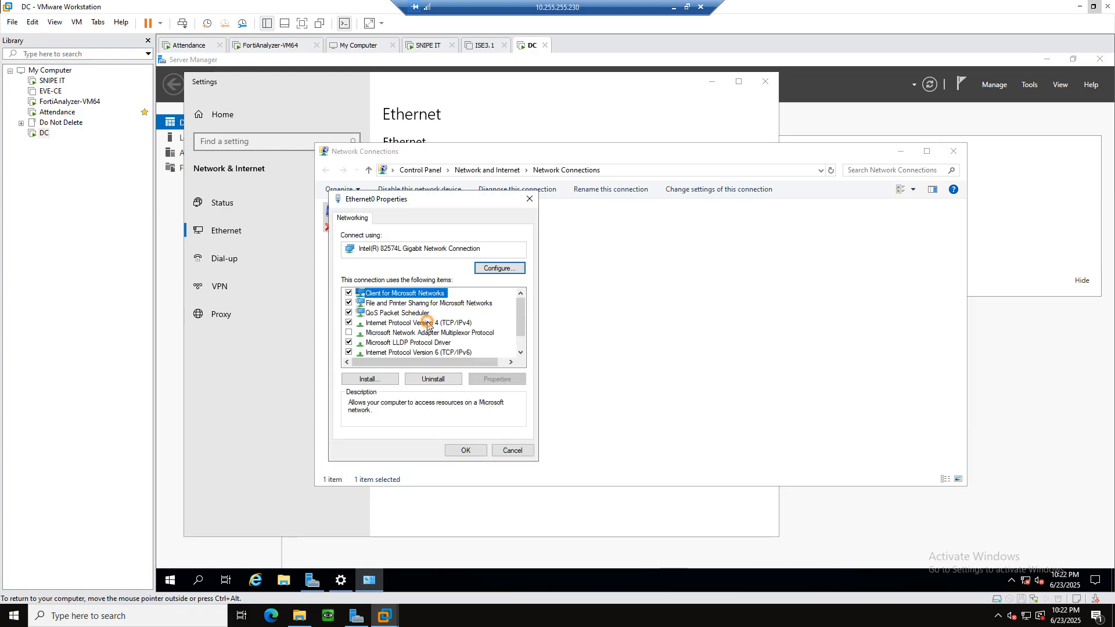
double_click(428, 323)
Assign static IP 10.255.255.248, subnet mask 255.255.255.0, gateway 10.255.255.1 and preferred DNS 10.255.255.248, and save the adapter properties.
click(438, 326)
click(482, 339)
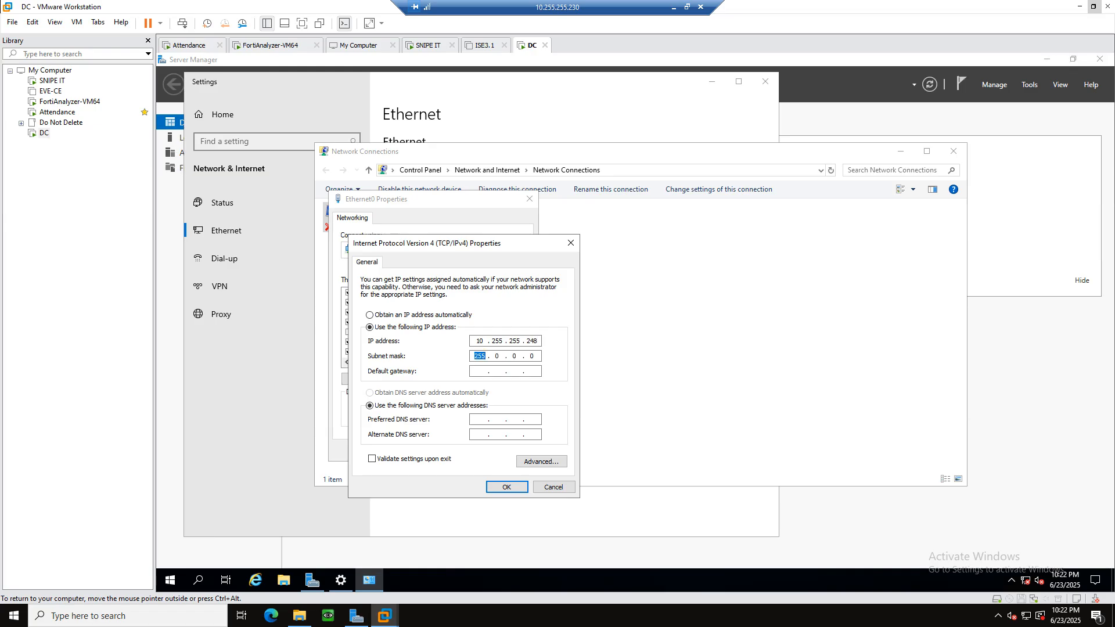
text(255)
text(255.)
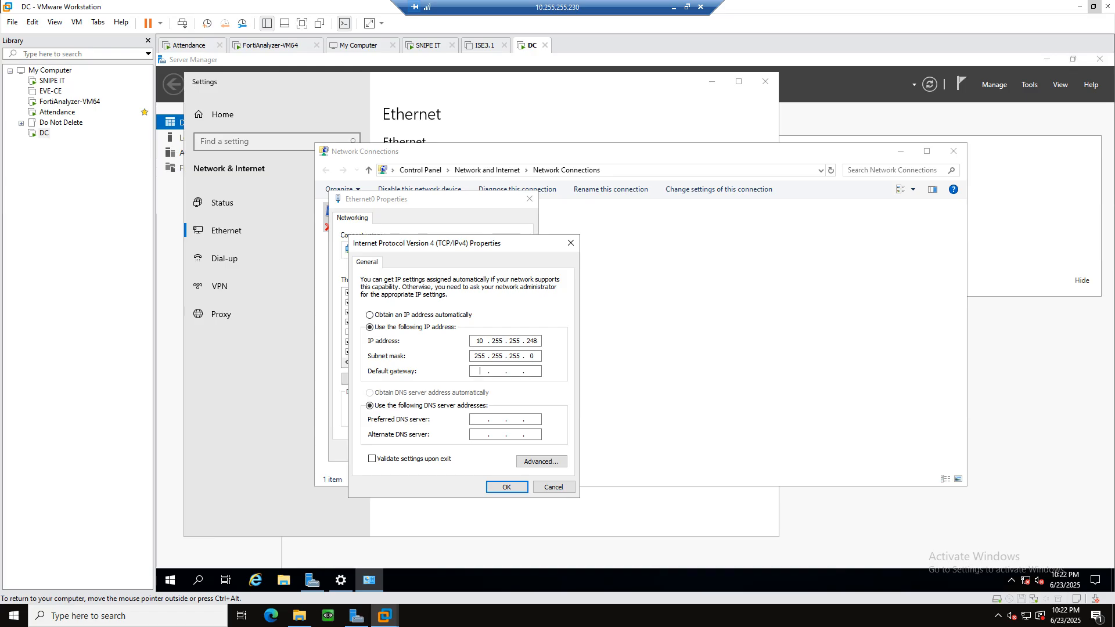
text(10.255.255.1)
key(Tab)
key(Tab)
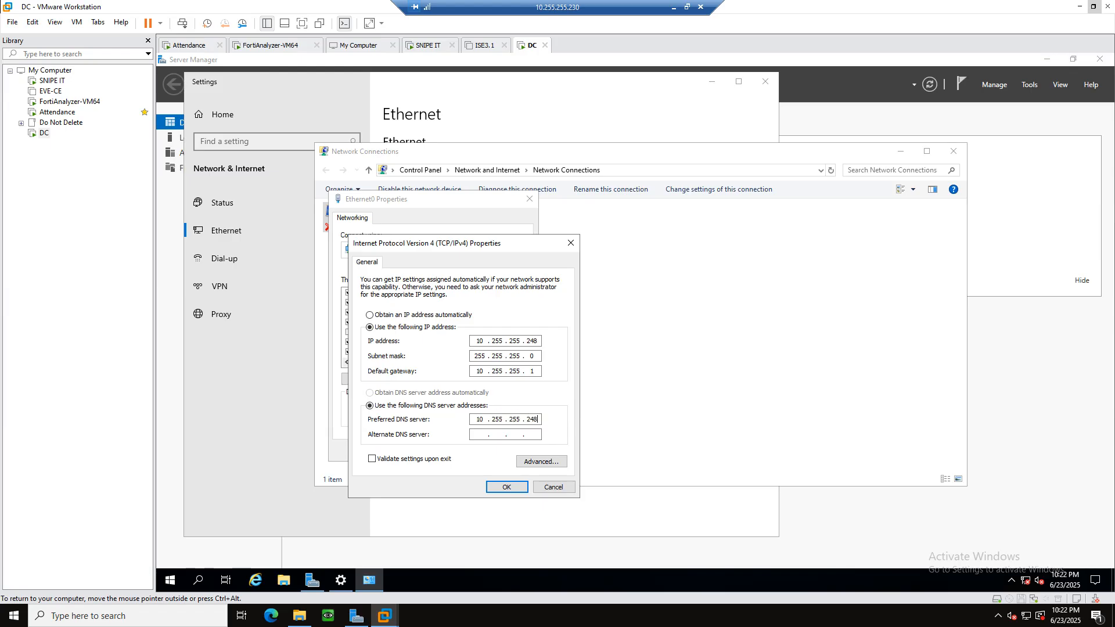
click(507, 487)
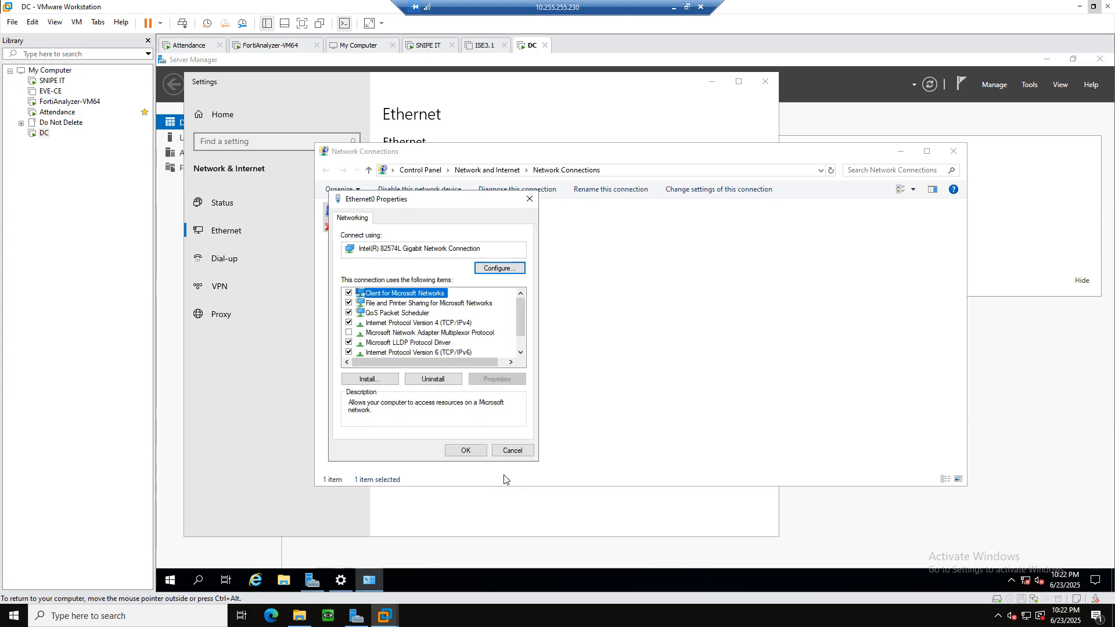
click(473, 456)
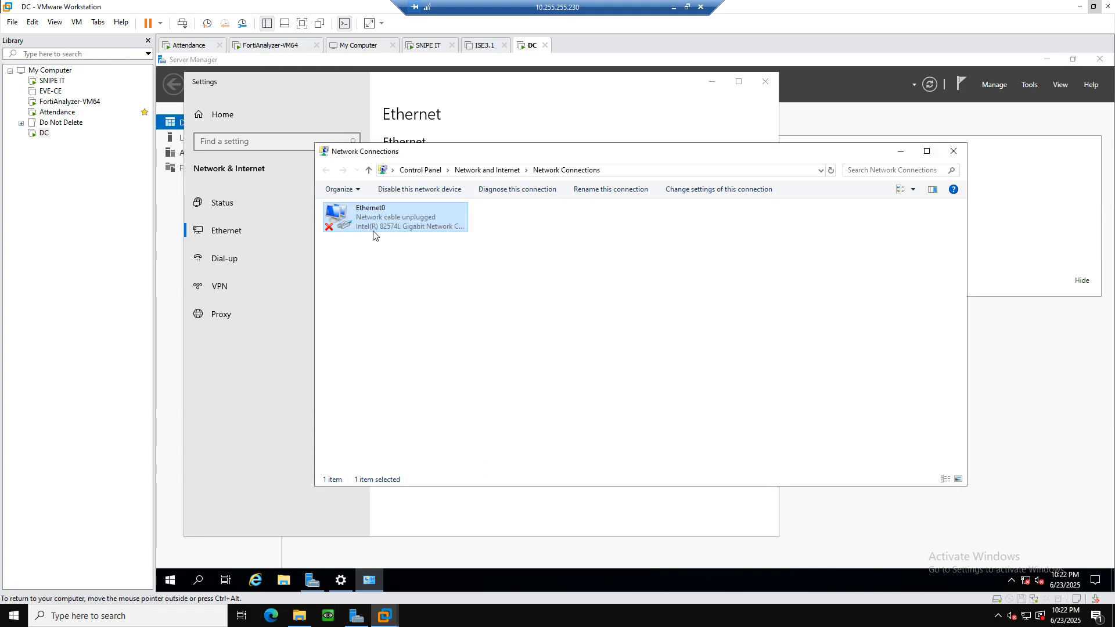
Change the DC virtual machine's network adapter to a Bridged connection in its hardware settings.
right_click(45, 134)
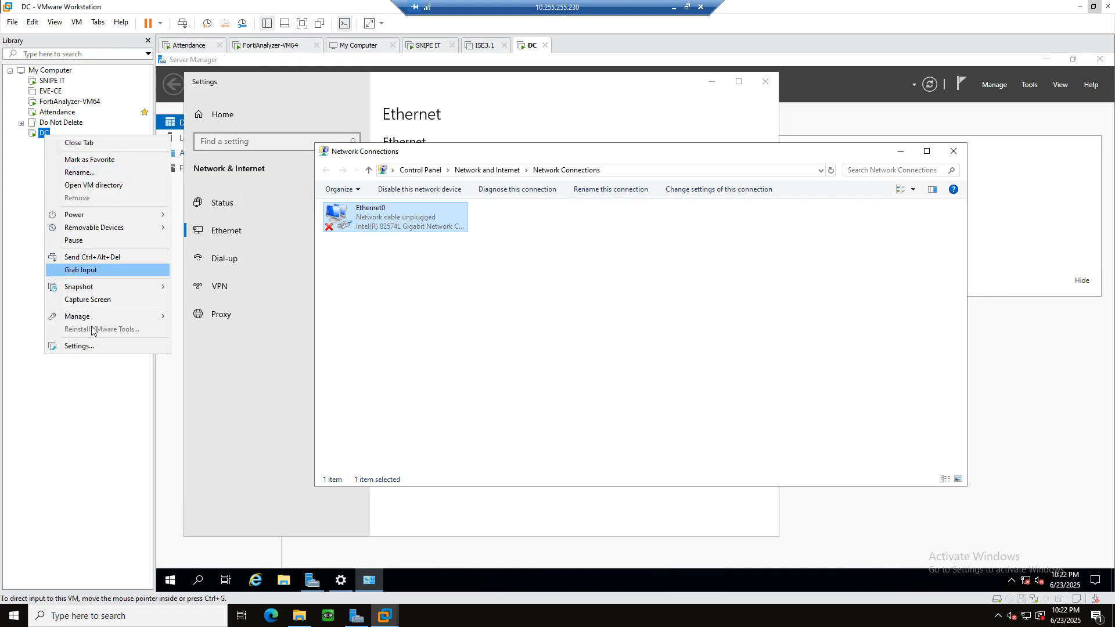
click(91, 347)
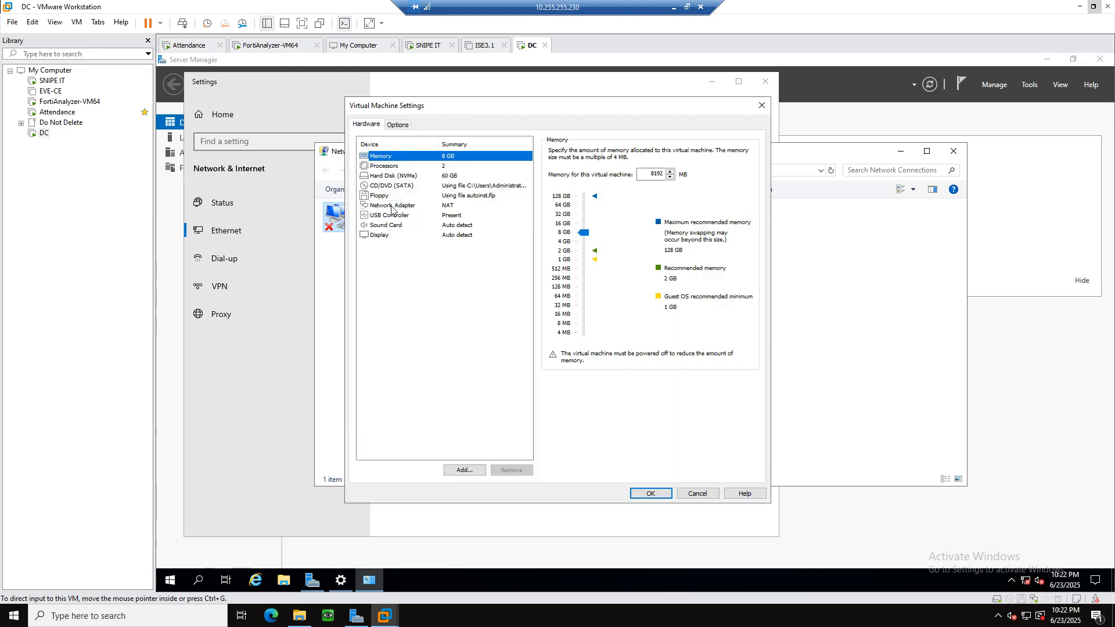
click(392, 205)
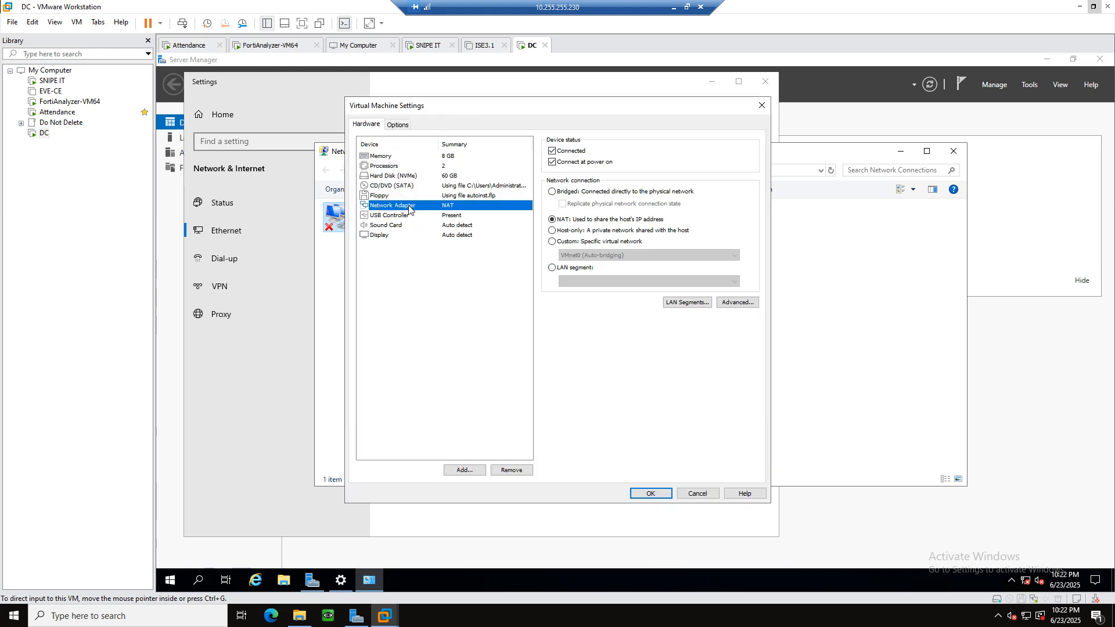
click(552, 193)
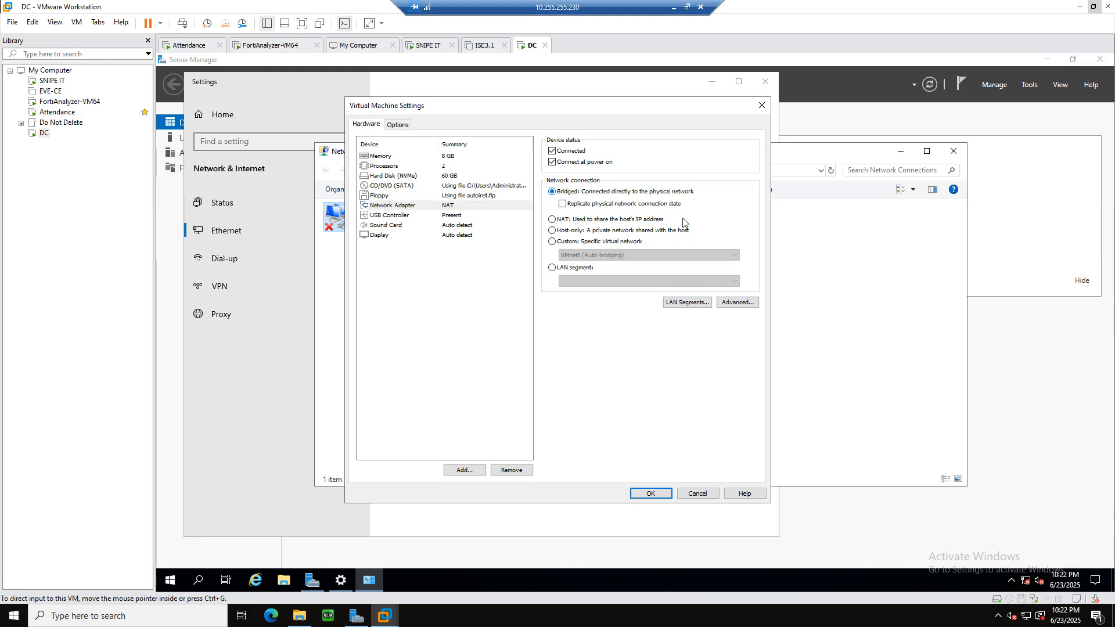
click(652, 496)
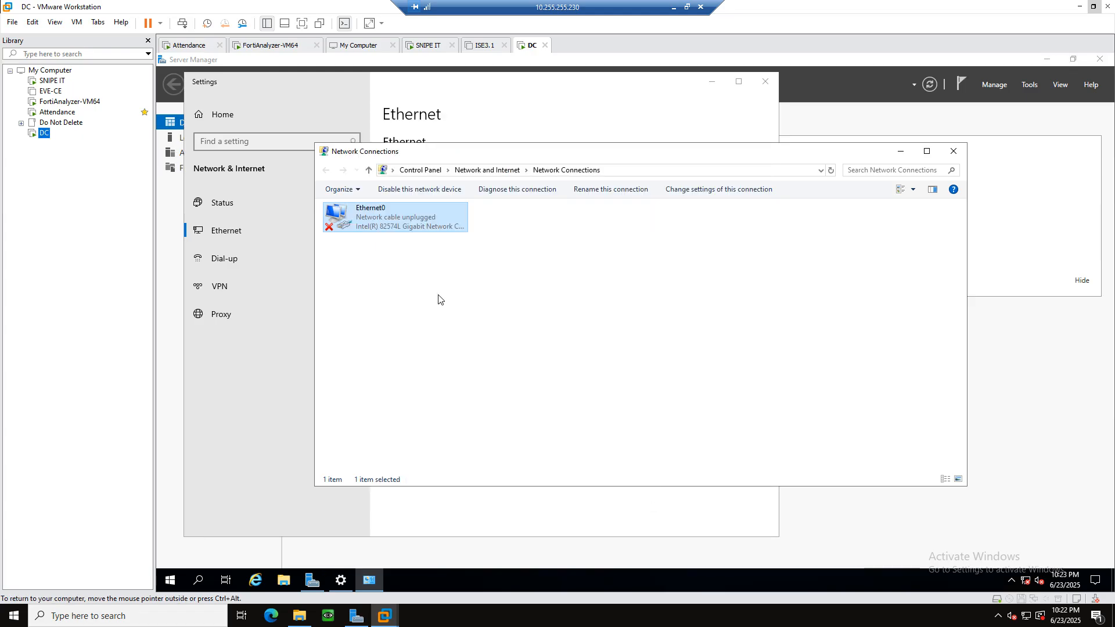
Disable and re-enable the Ethernet0 adapter to refresh its connection.
right_click(390, 227)
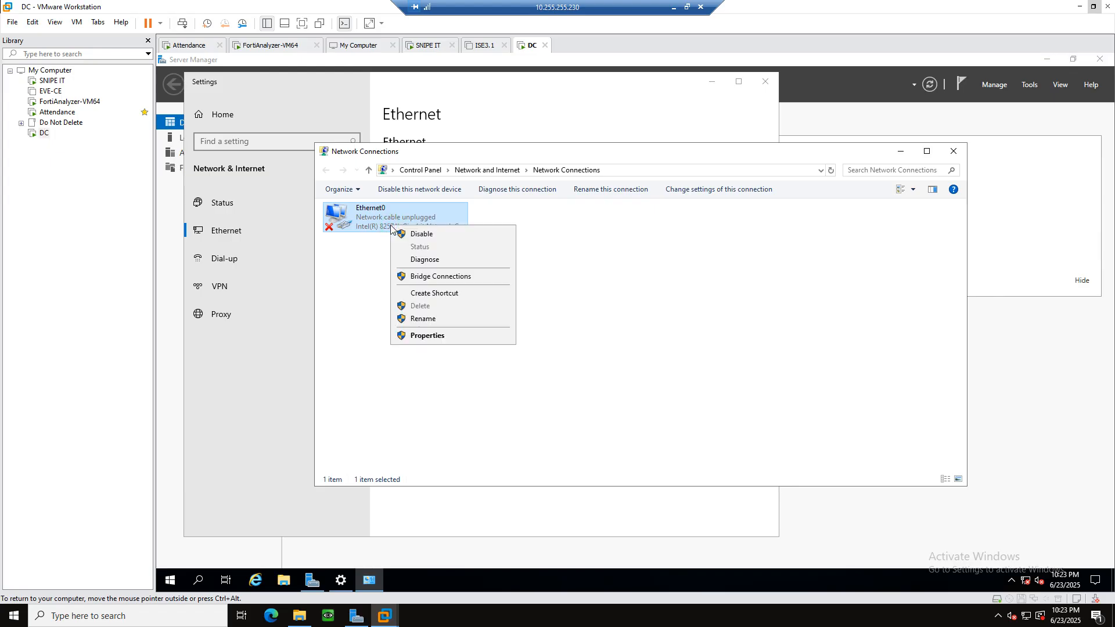
click(399, 233)
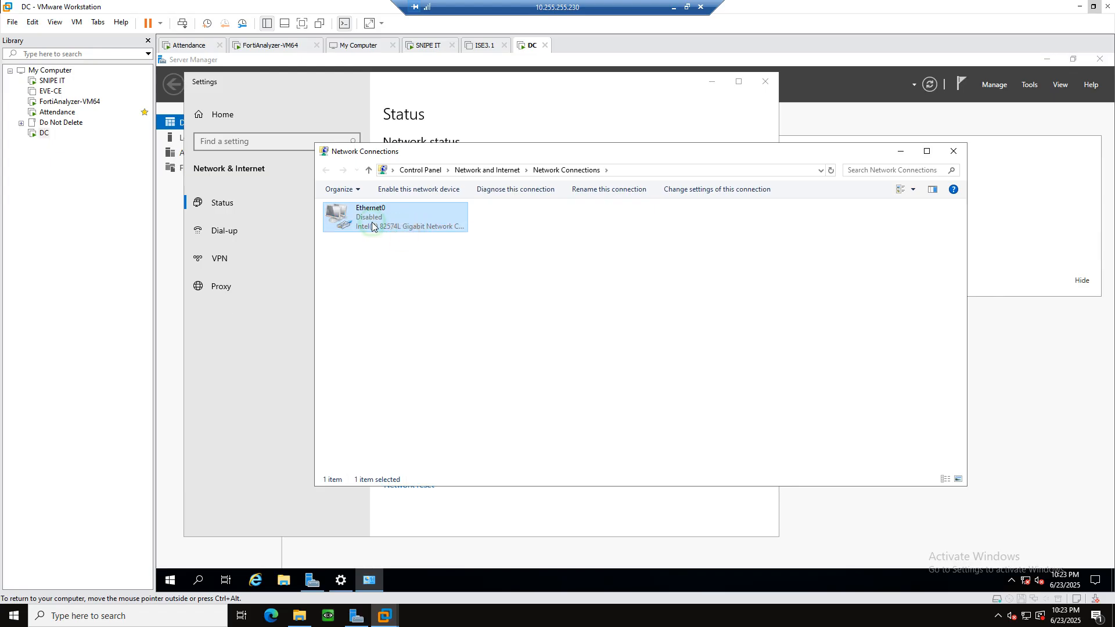
right_click(372, 223)
click(389, 229)
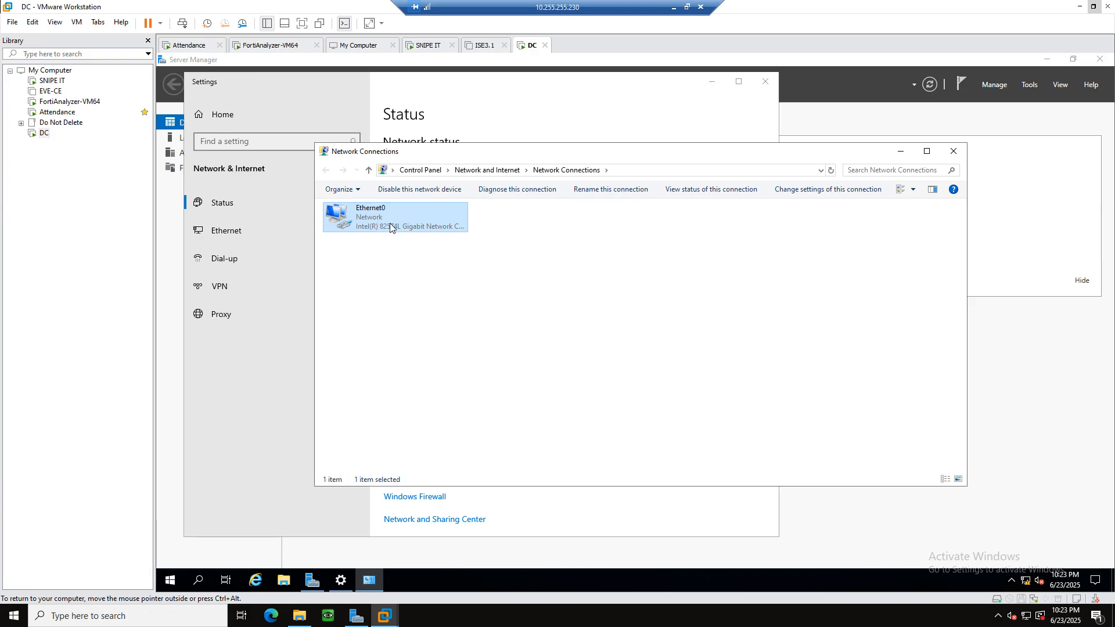
Test connectivity to the gateway by pinging 10.255.255.1 from Command Prompt.
click(169, 581)
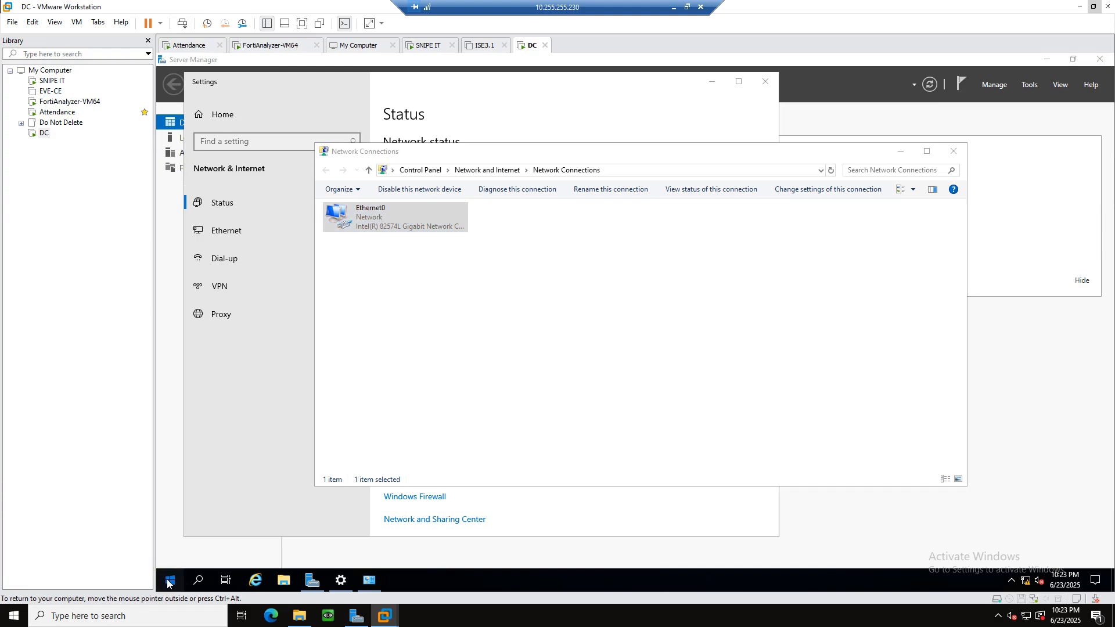
text(cmd)
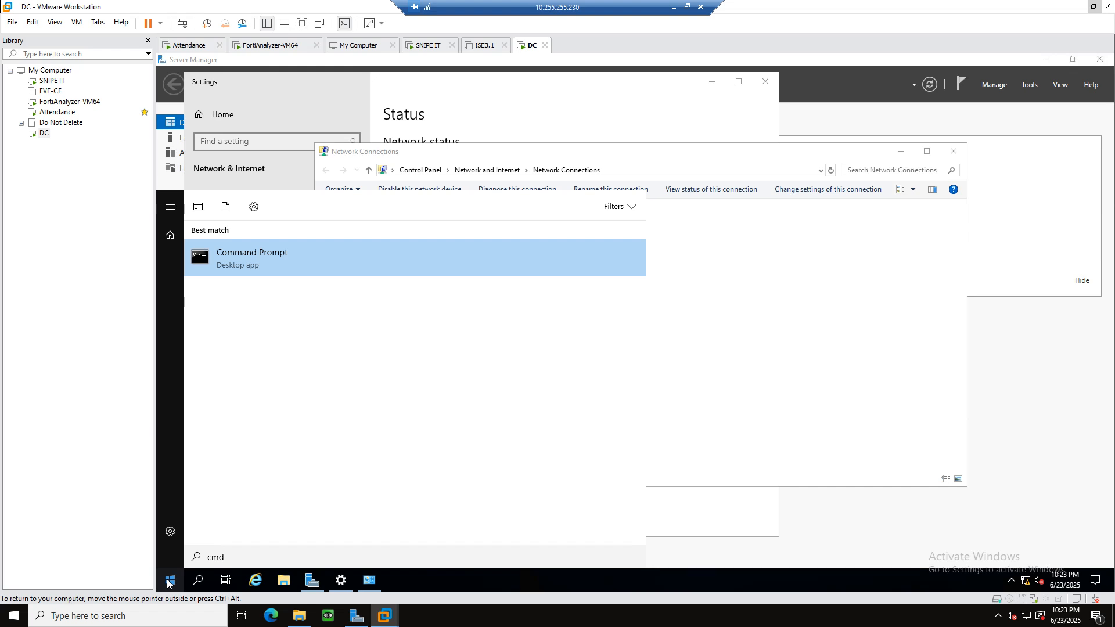
key(Return)
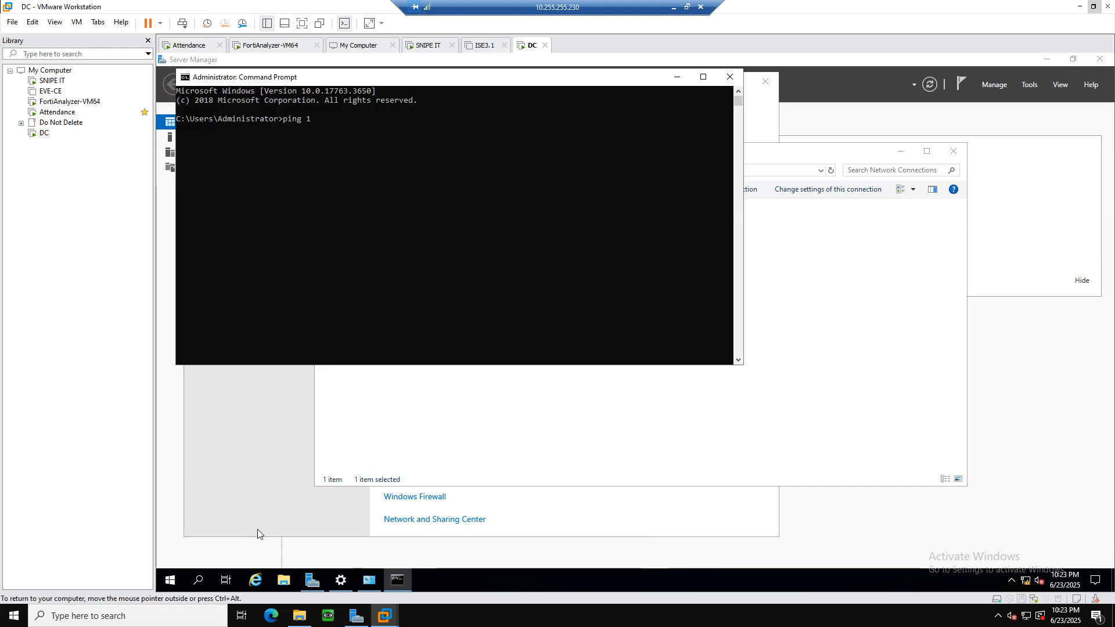
text(ping 10.255.255.1)
key(Return)
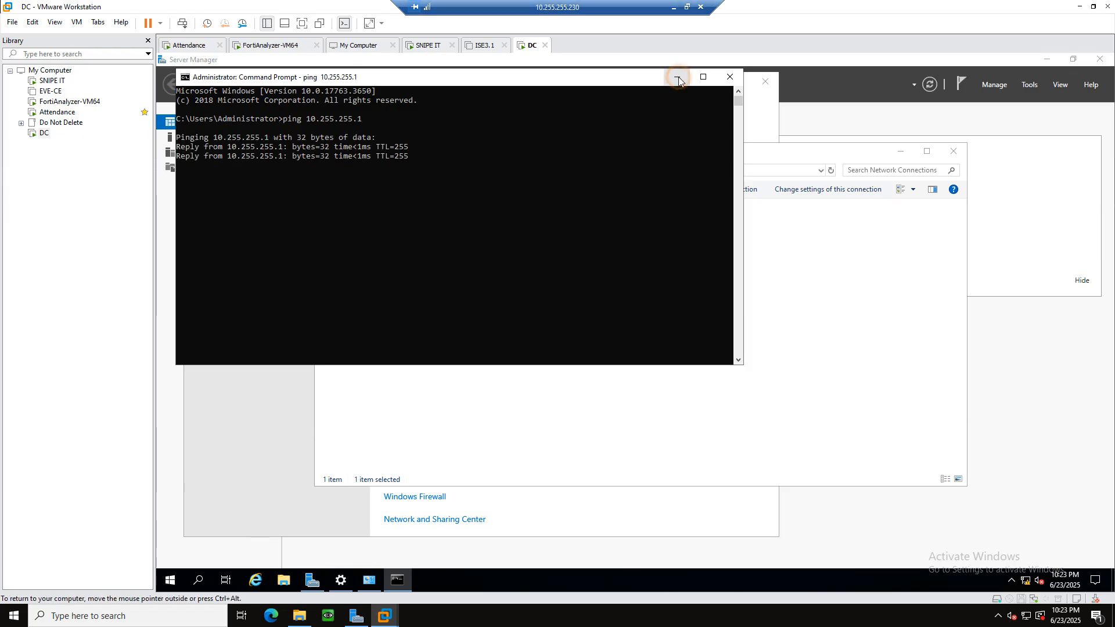
Minimize the Command Prompt, Network Connections and Settings windows to return to Server Manager.
click(676, 77)
click(901, 151)
click(713, 83)
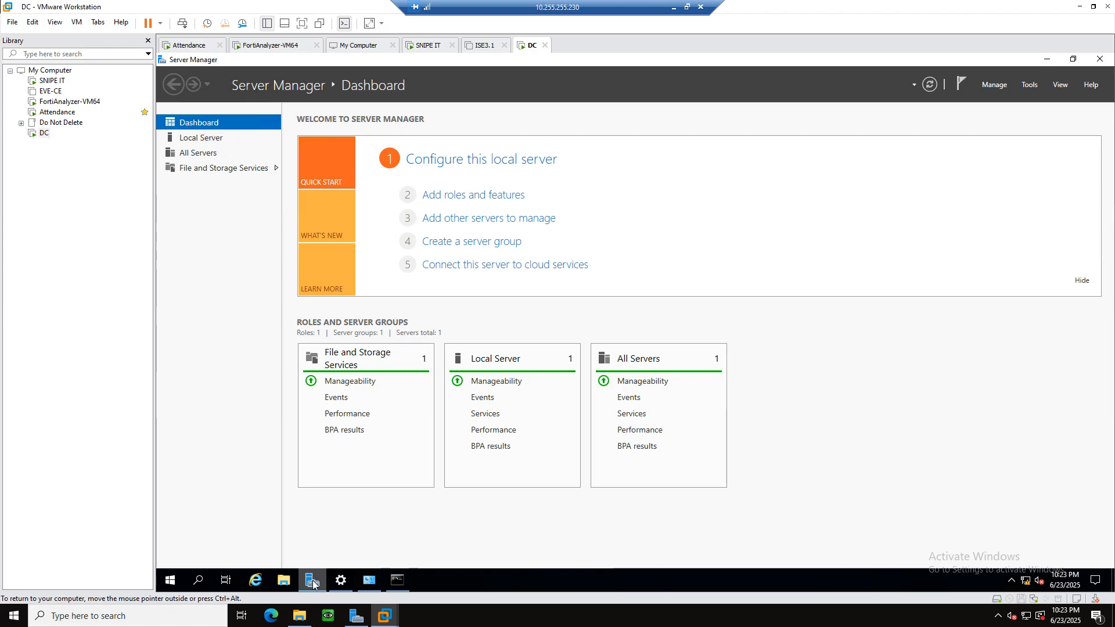
Start a role-based installation on the local server and select Active Directory Domain Services with its required features and management tools.
click(450, 196)
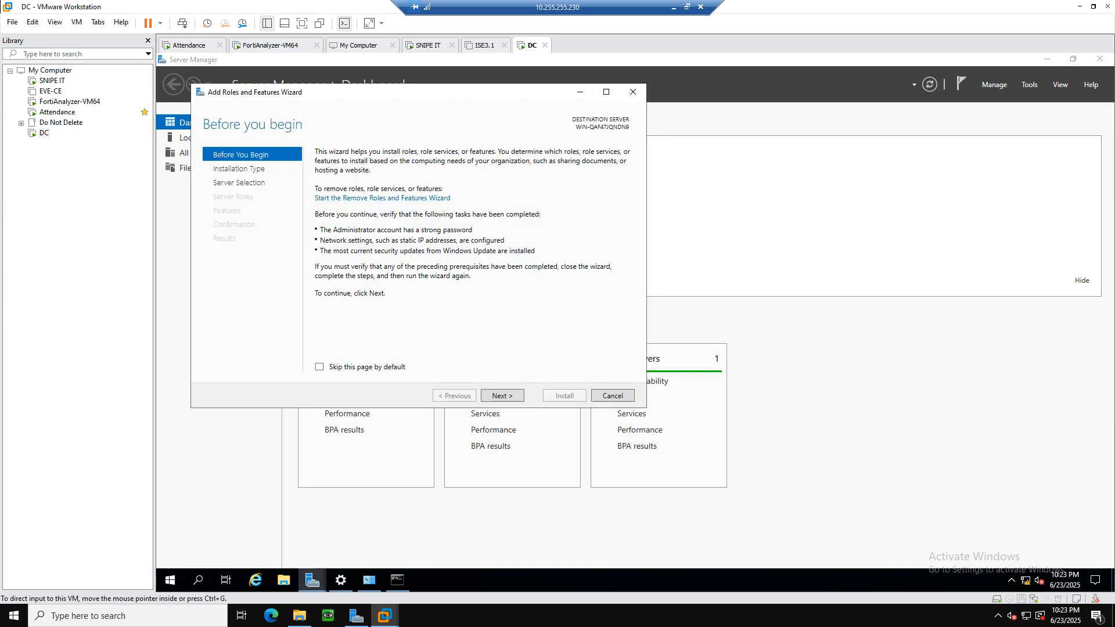
click(502, 398)
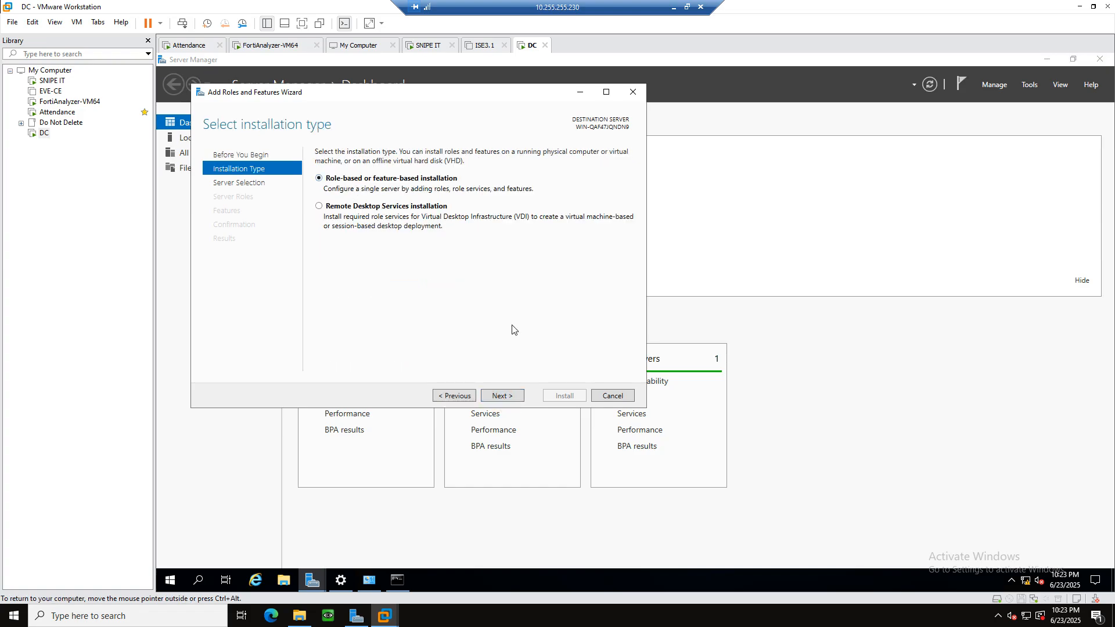
click(506, 397)
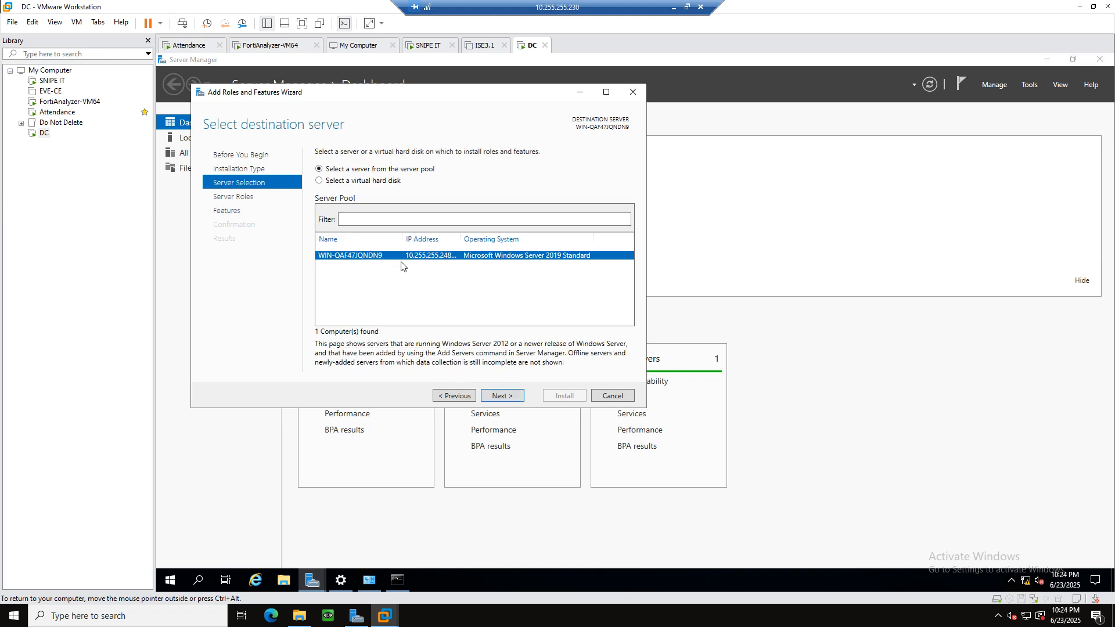
click(495, 397)
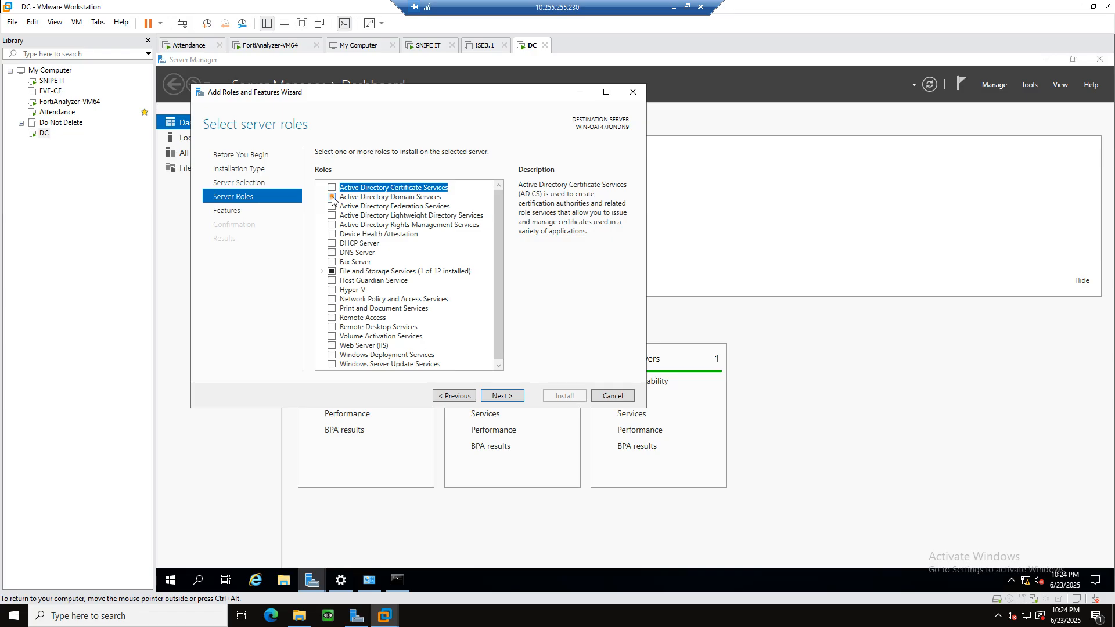
click(332, 197)
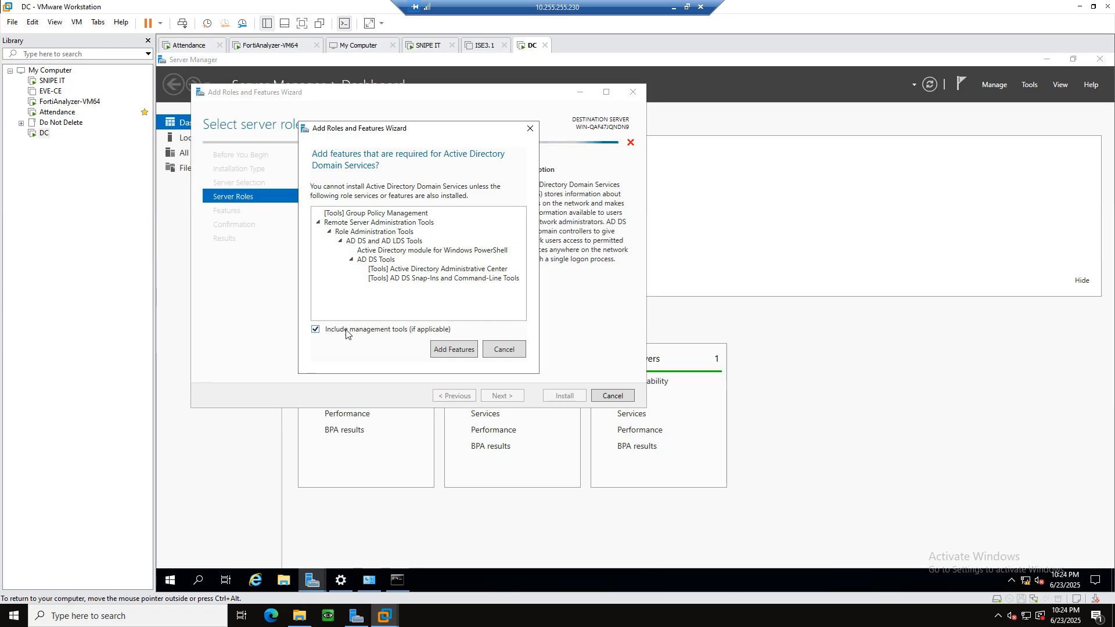
click(448, 350)
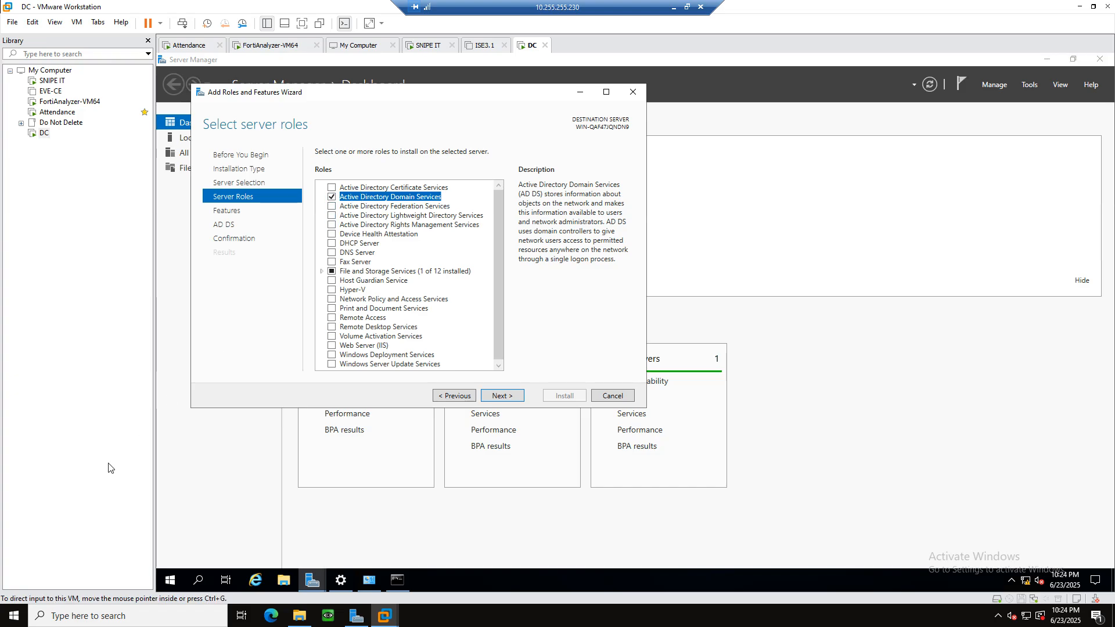
Open Local Security Policy and show the Password Policy settings under Account Policies.
click(175, 581)
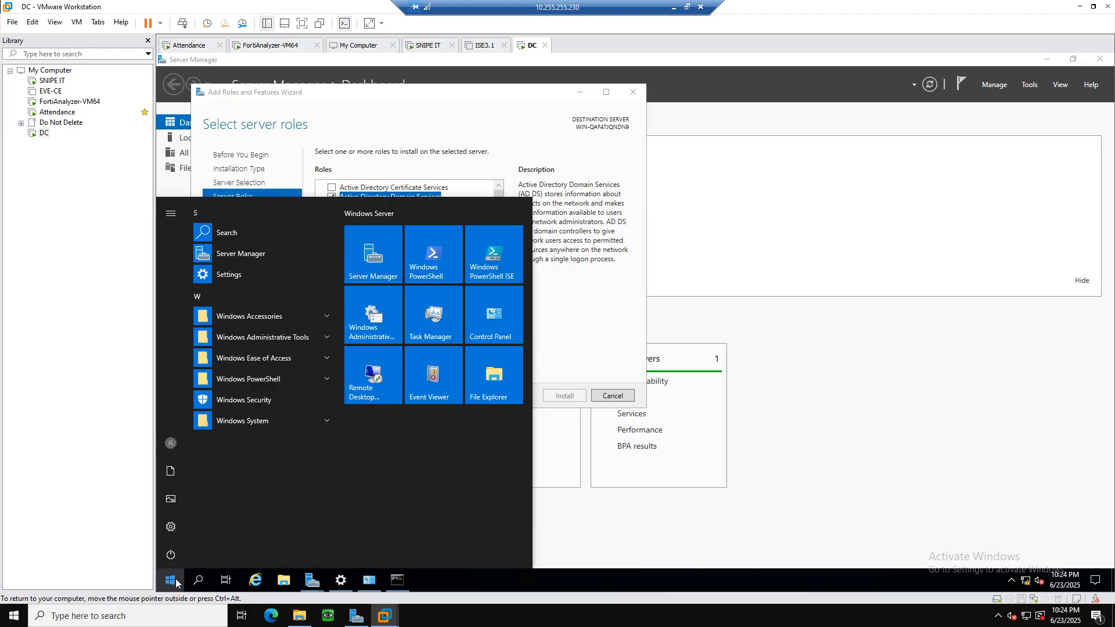
text(loca)
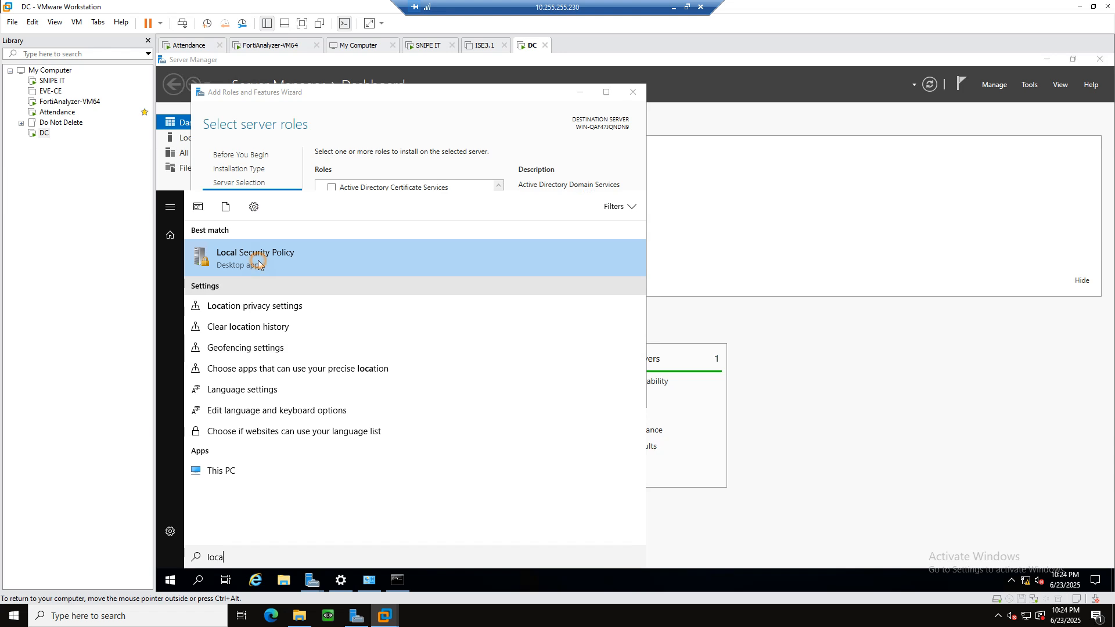
click(259, 264)
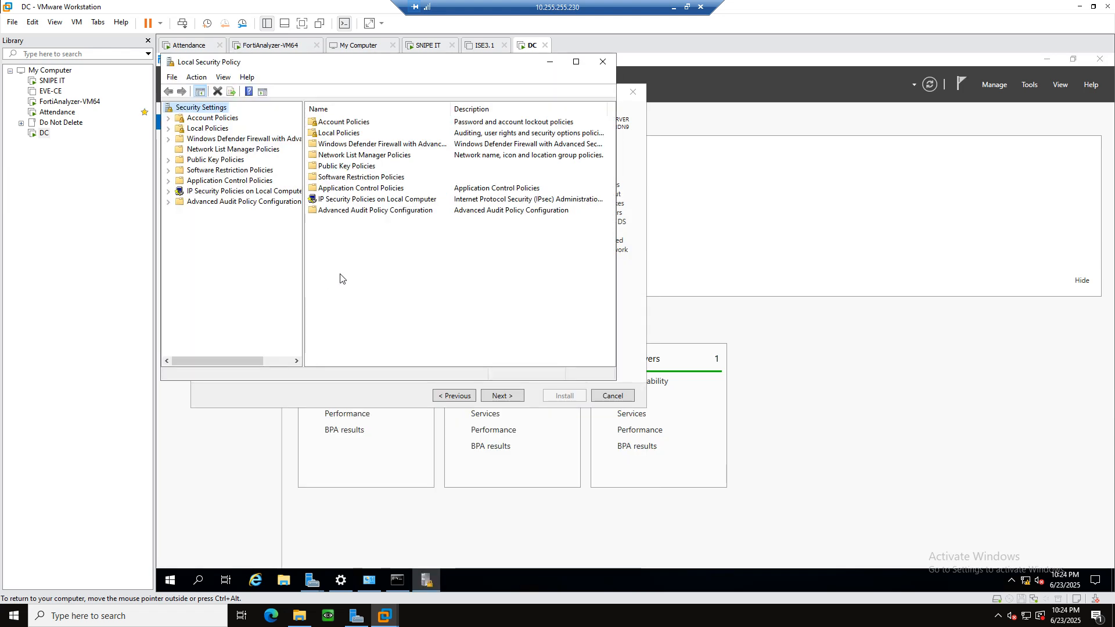
click(211, 119)
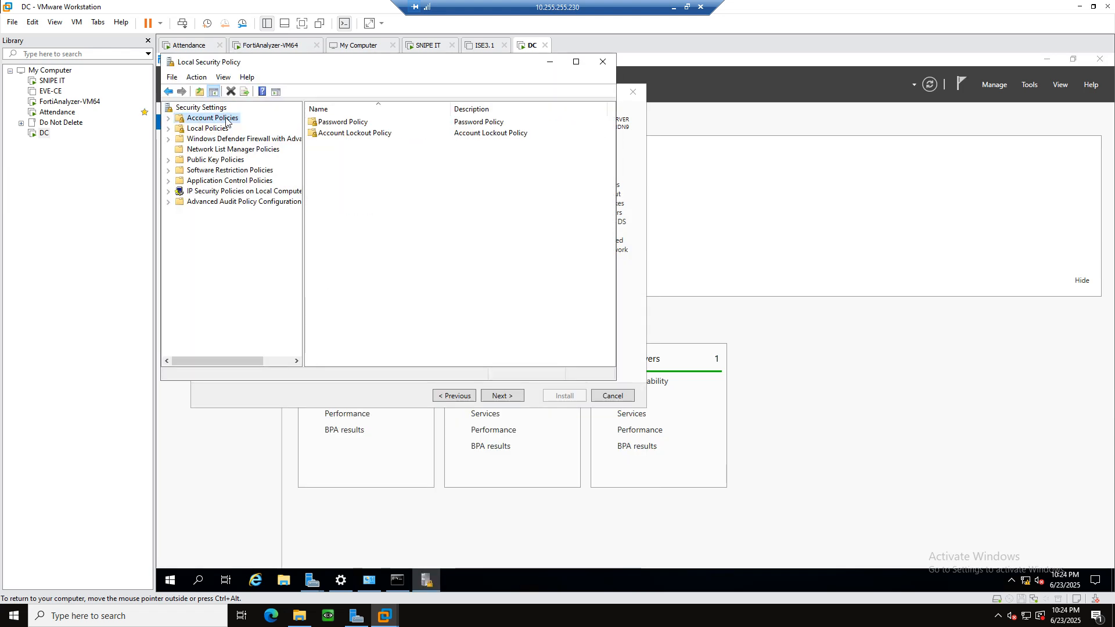
click(335, 126)
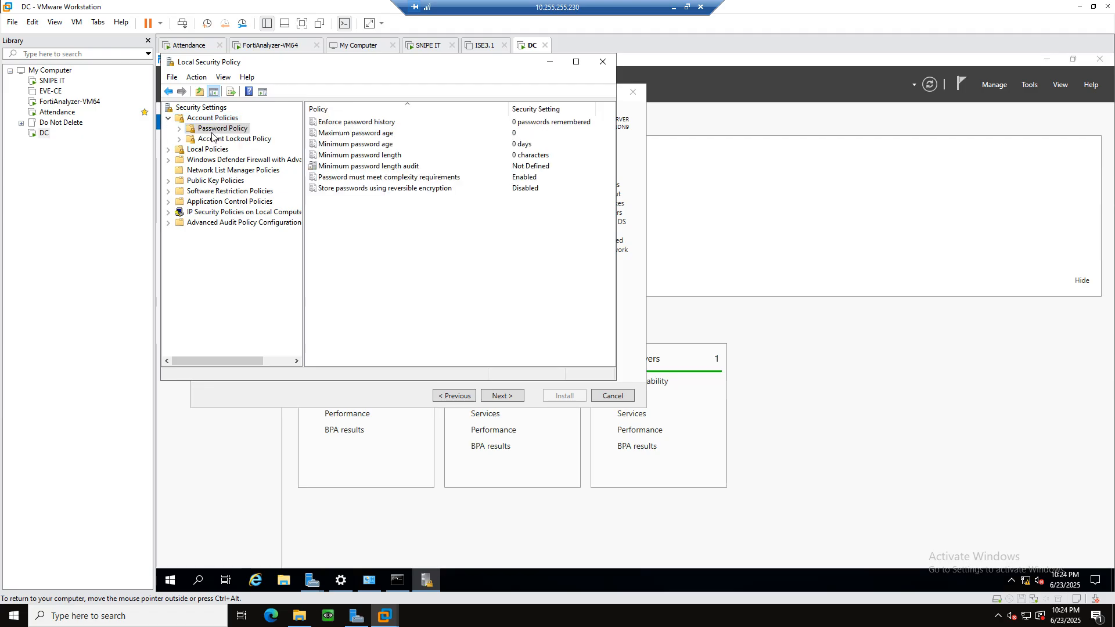
Disable the "Password must meet complexity requirements" policy and close Local Security Policy.
double_click(366, 167)
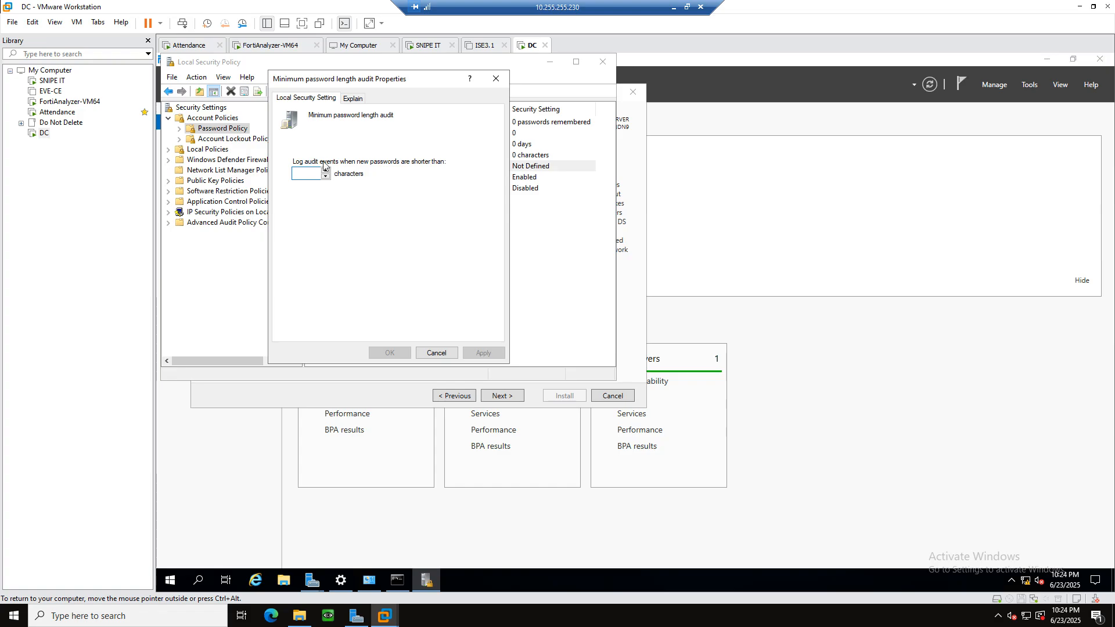
click(437, 352)
double_click(356, 177)
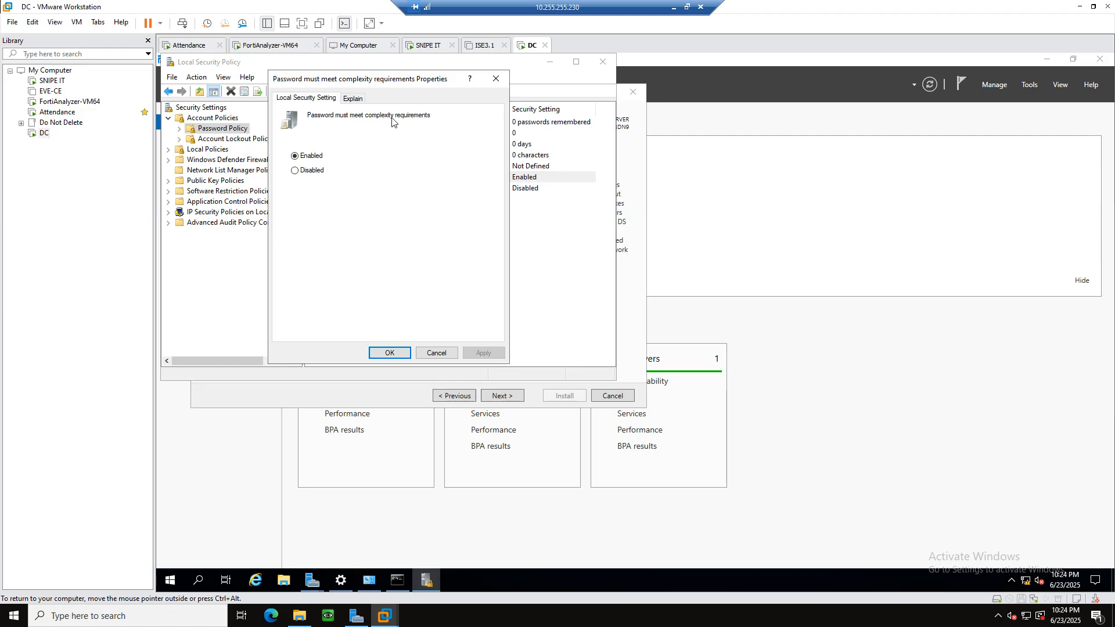
click(308, 172)
click(397, 352)
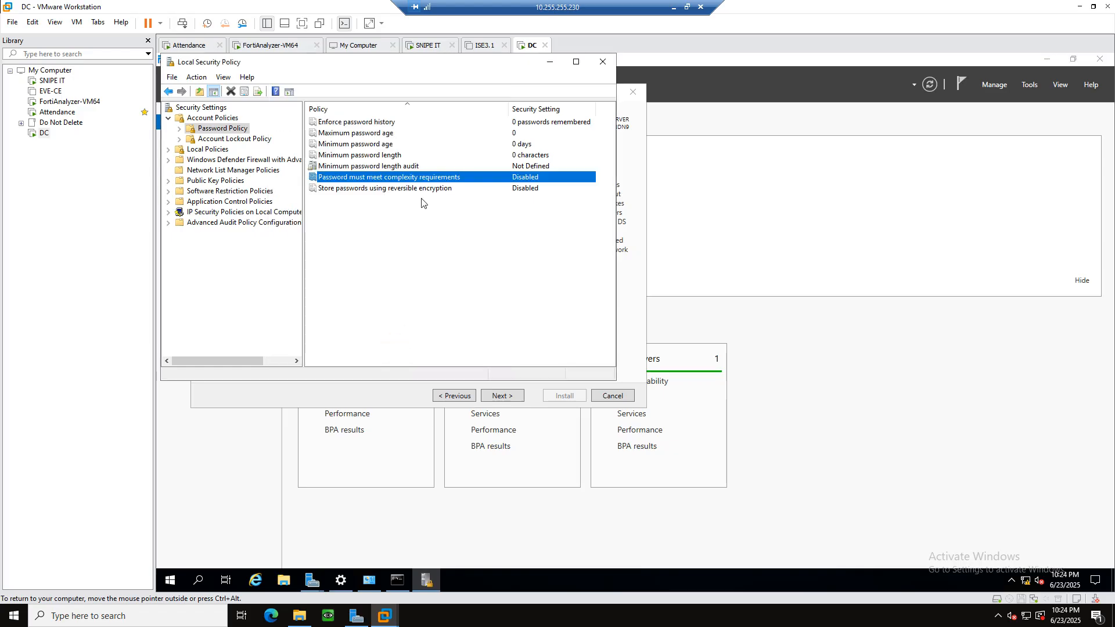
double_click(413, 181)
click(387, 353)
click(603, 61)
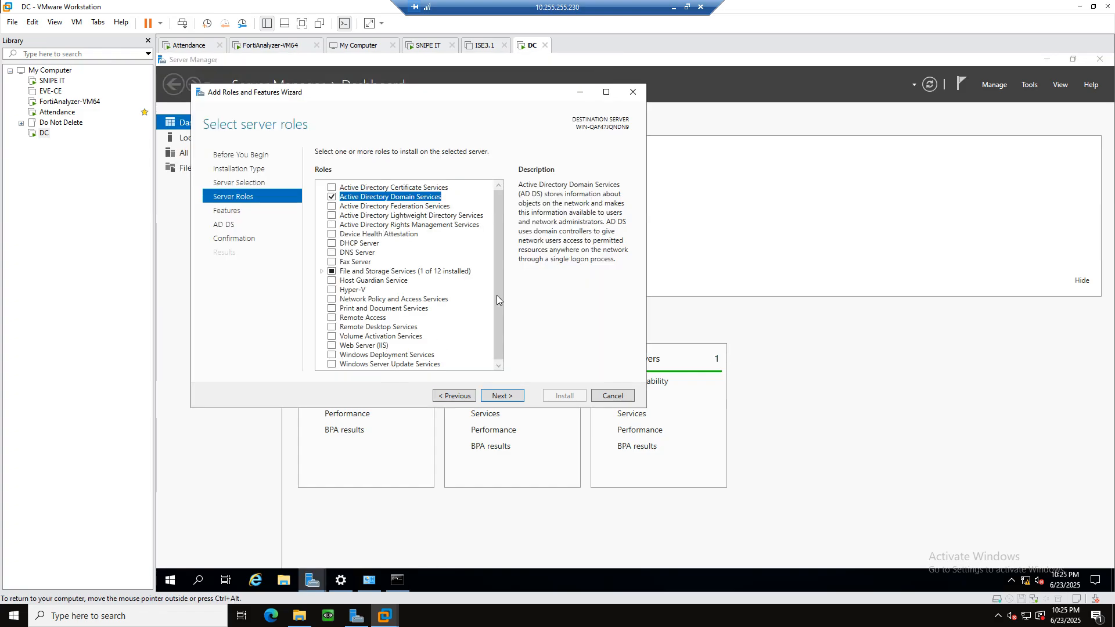
Keep the default features, allow automatic restart of the destination server, install Active Directory Domain Services and close the wizard.
click(500, 396)
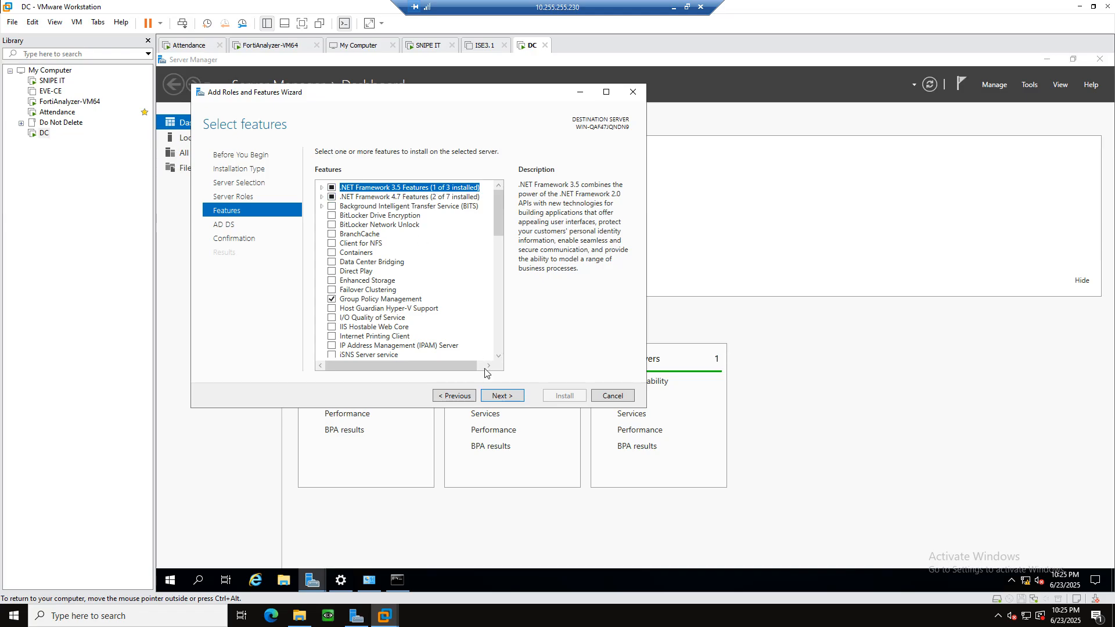
click(509, 397)
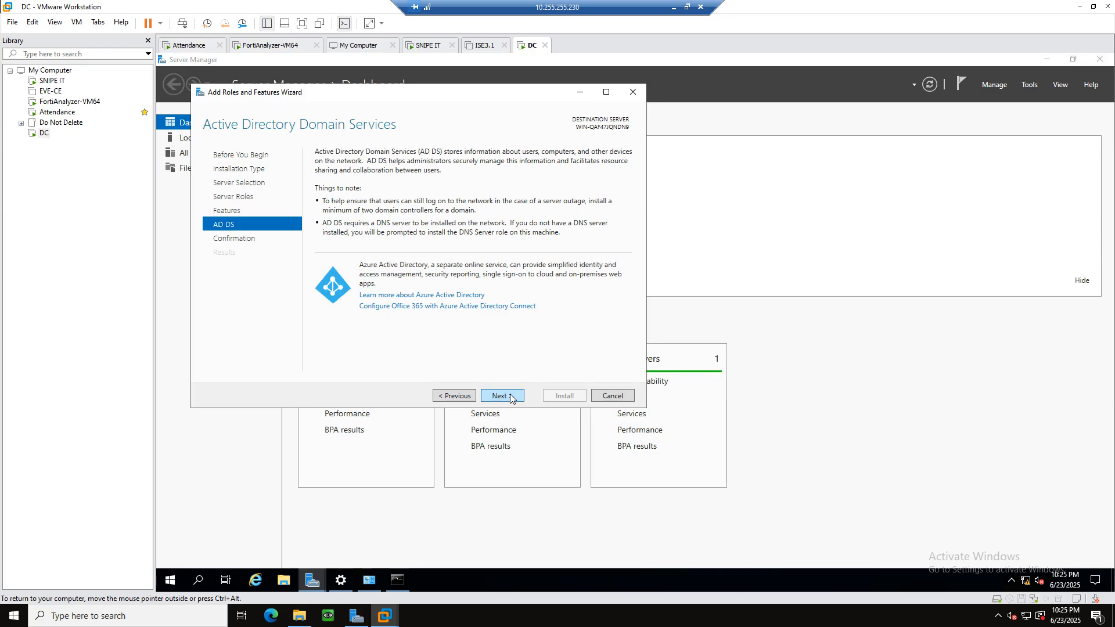
click(501, 396)
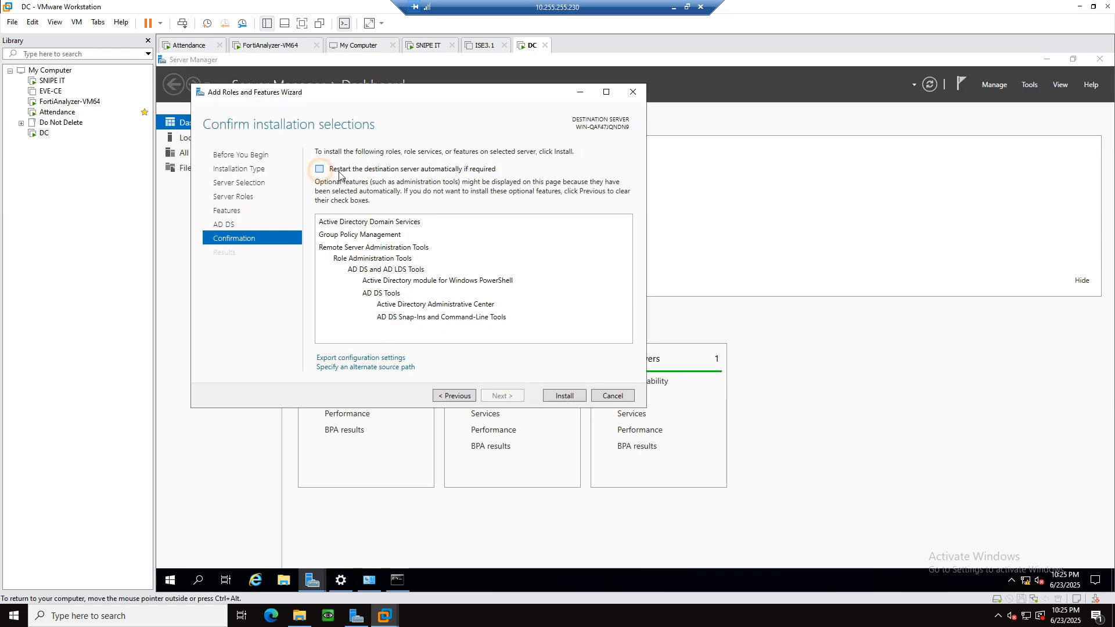
click(319, 169)
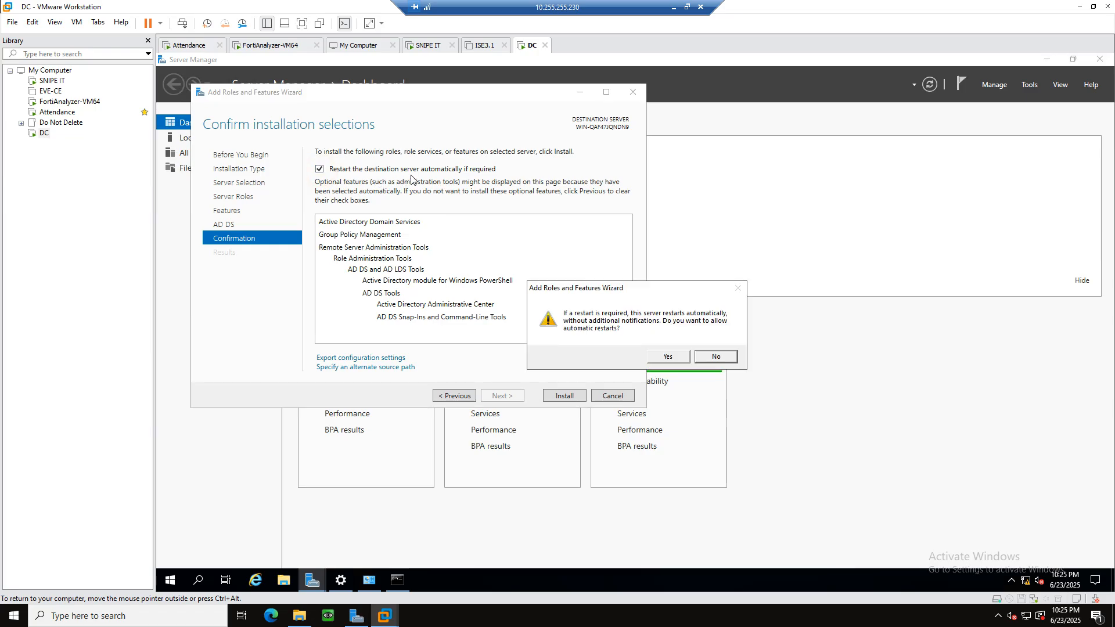
click(666, 357)
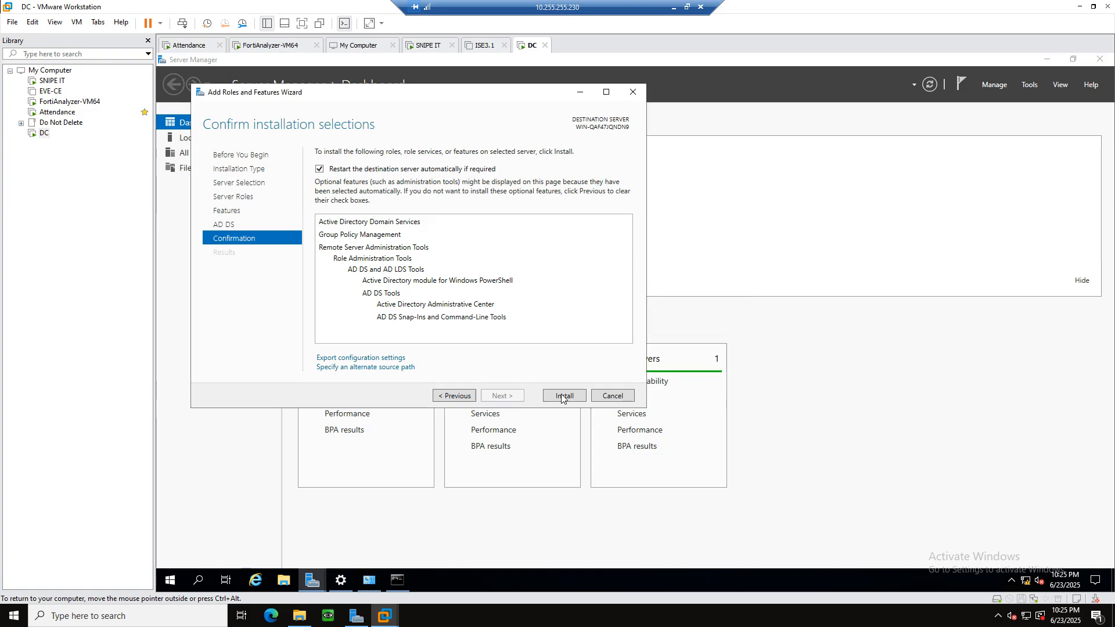
click(564, 396)
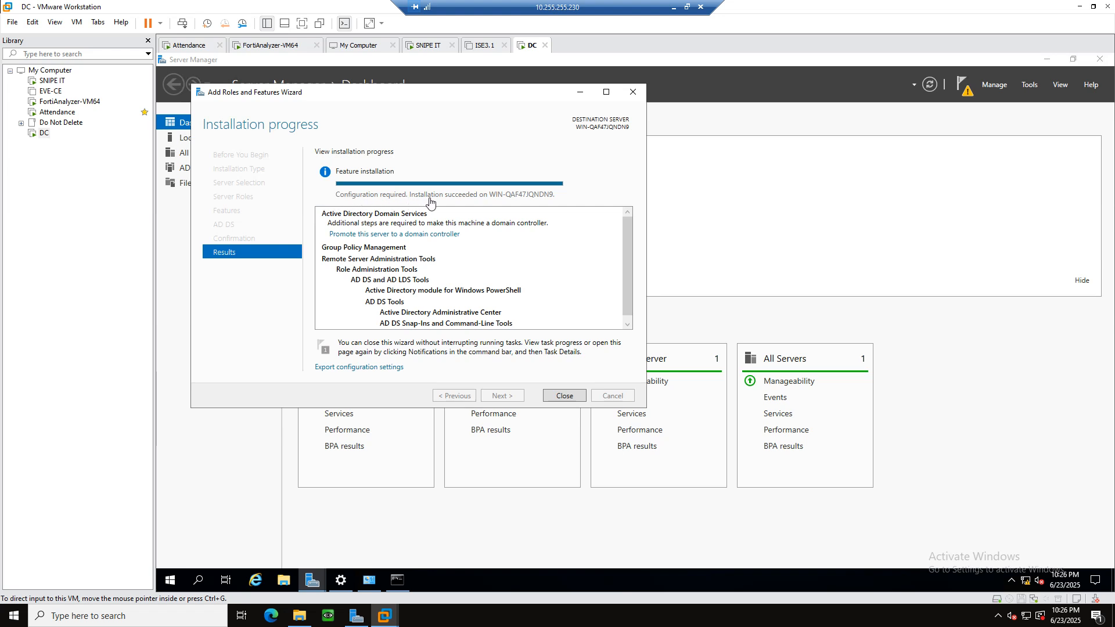
click(571, 397)
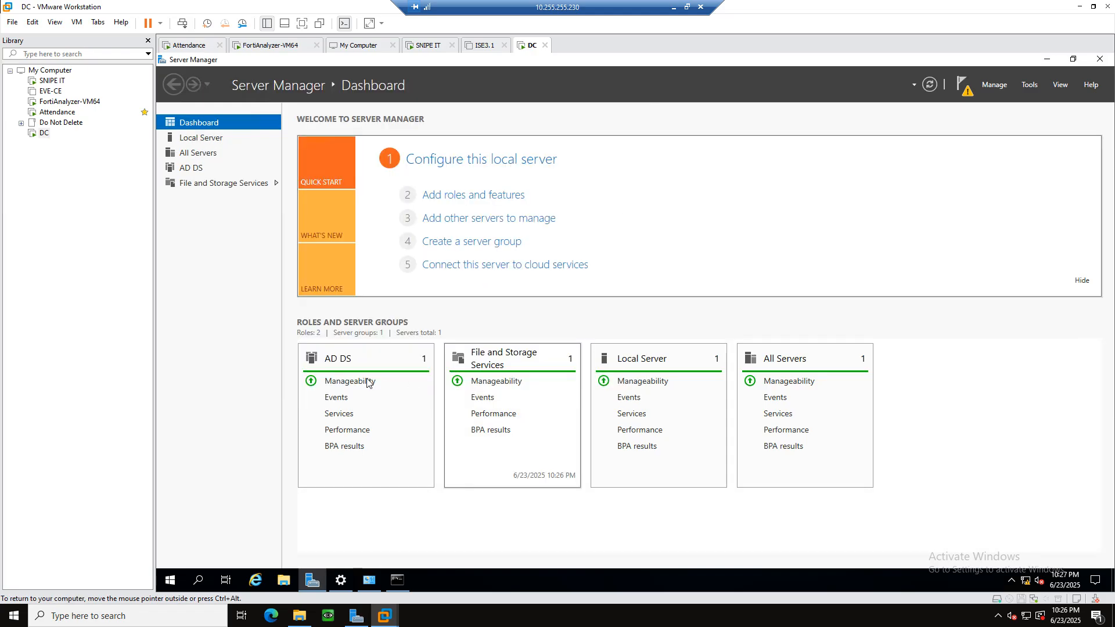
Start promoting the server to a domain controller, adding a new forest with the root domain name tast.lab.
click(967, 84)
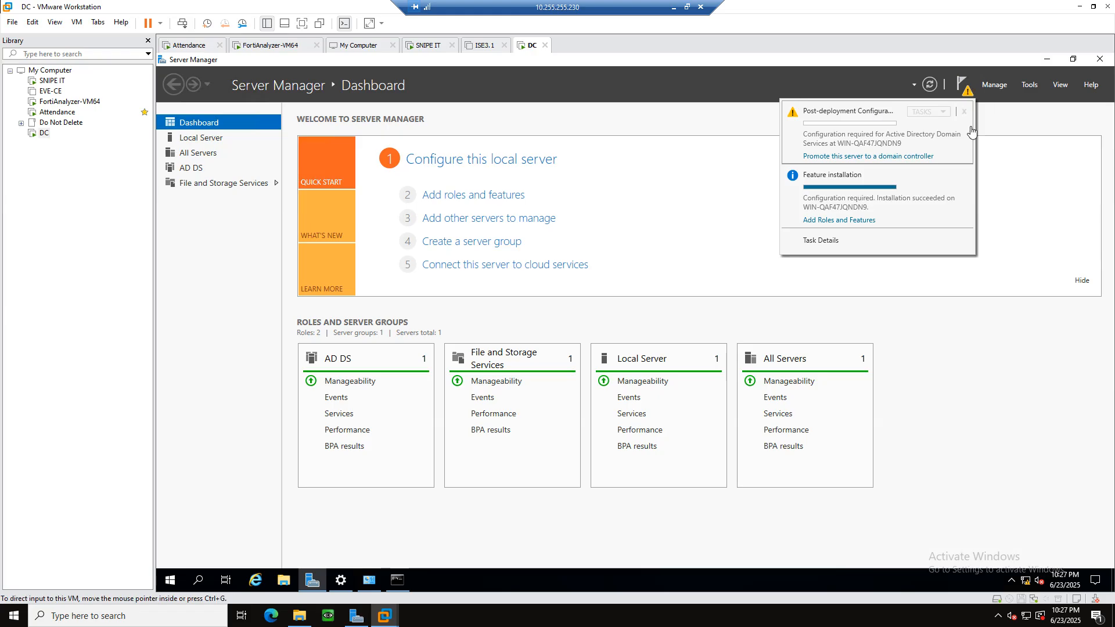
click(849, 157)
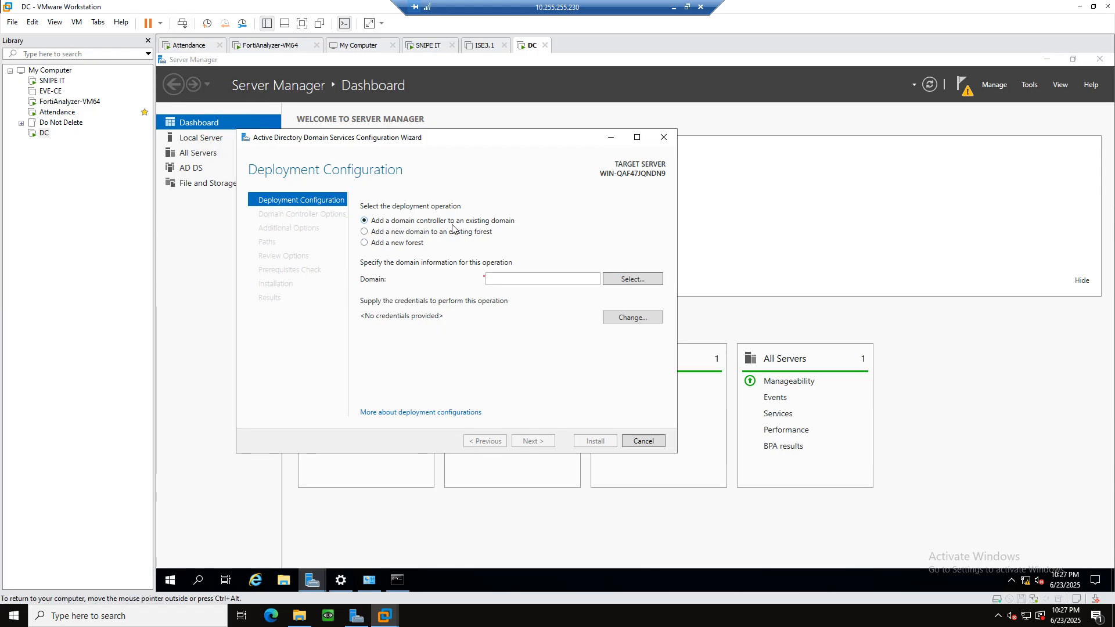
click(394, 250)
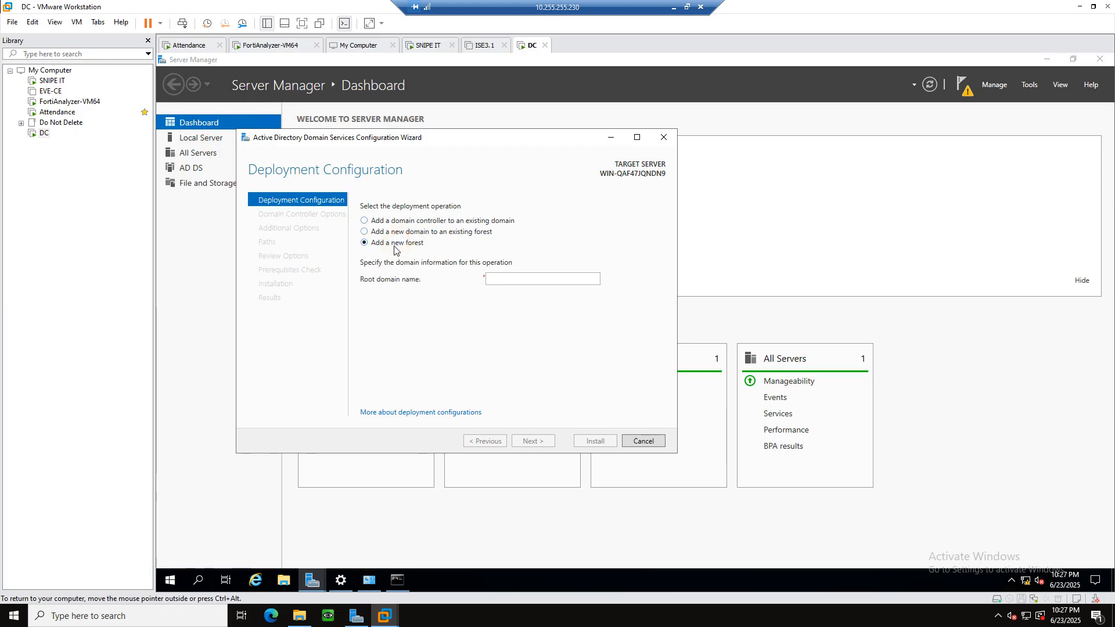
click(521, 280)
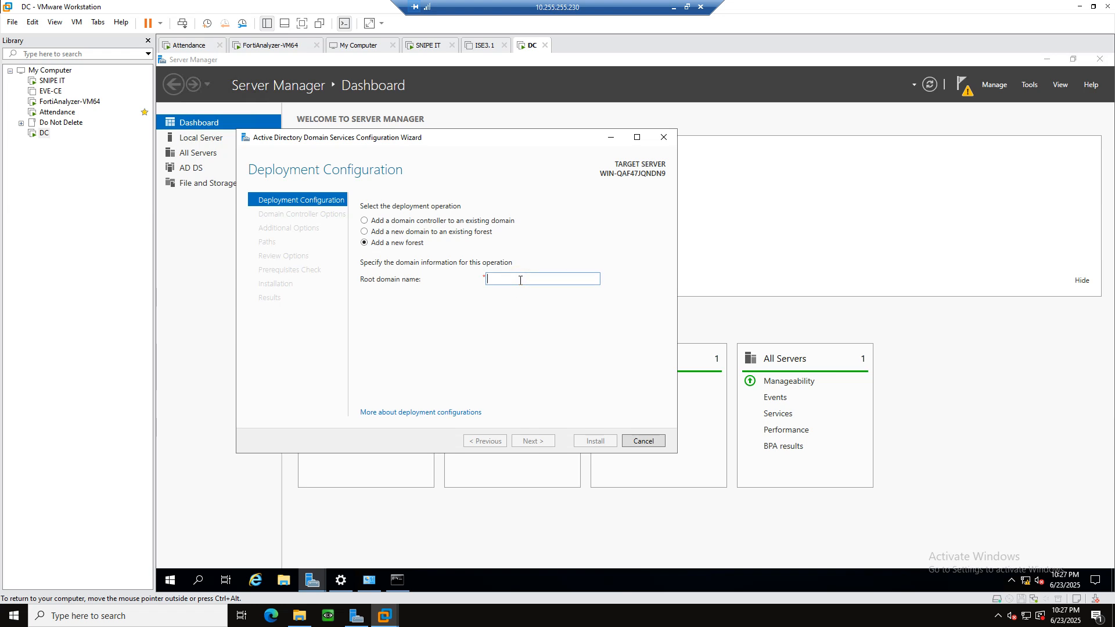
text(tast.lab)
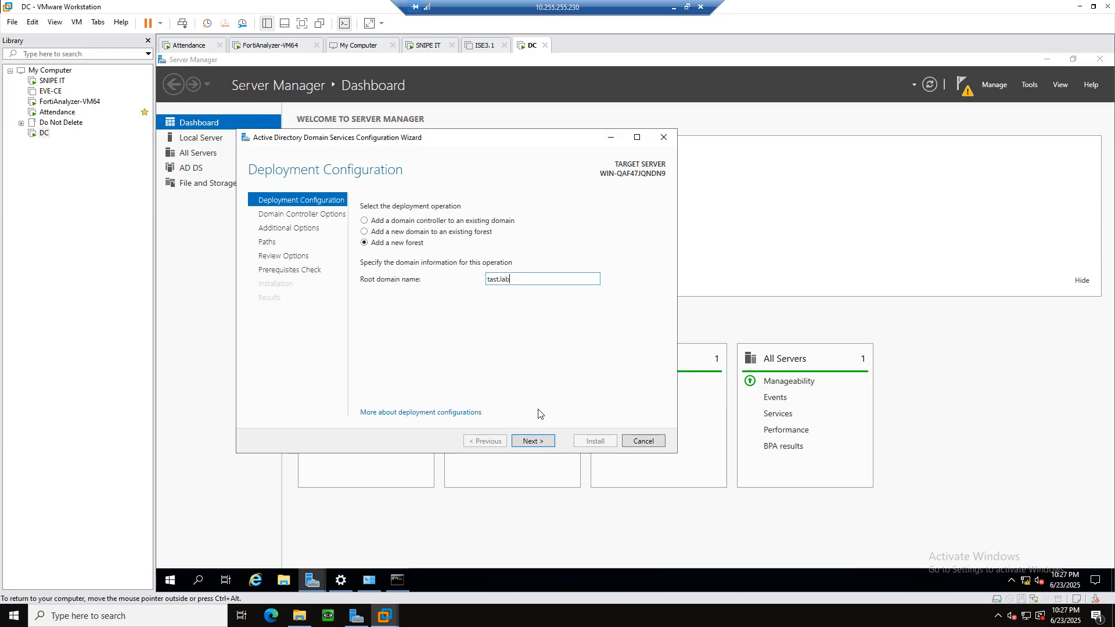
click(532, 441)
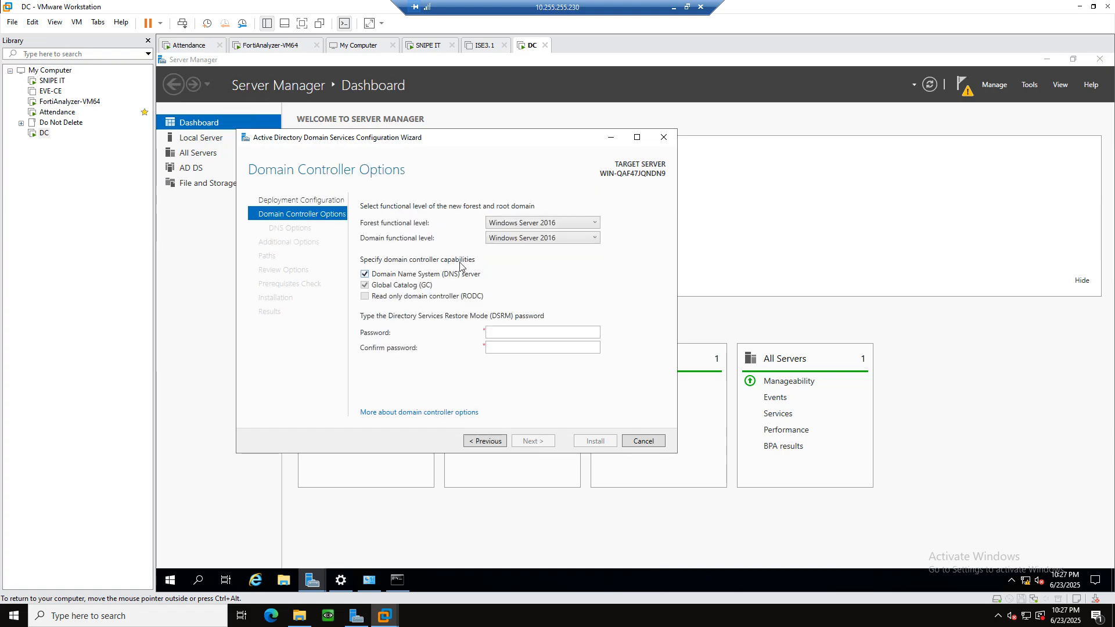
Enter and confirm the Directory Services Restore Mode password, and proceed without DNS delegation to the NetBIOS domain name.
click(517, 331)
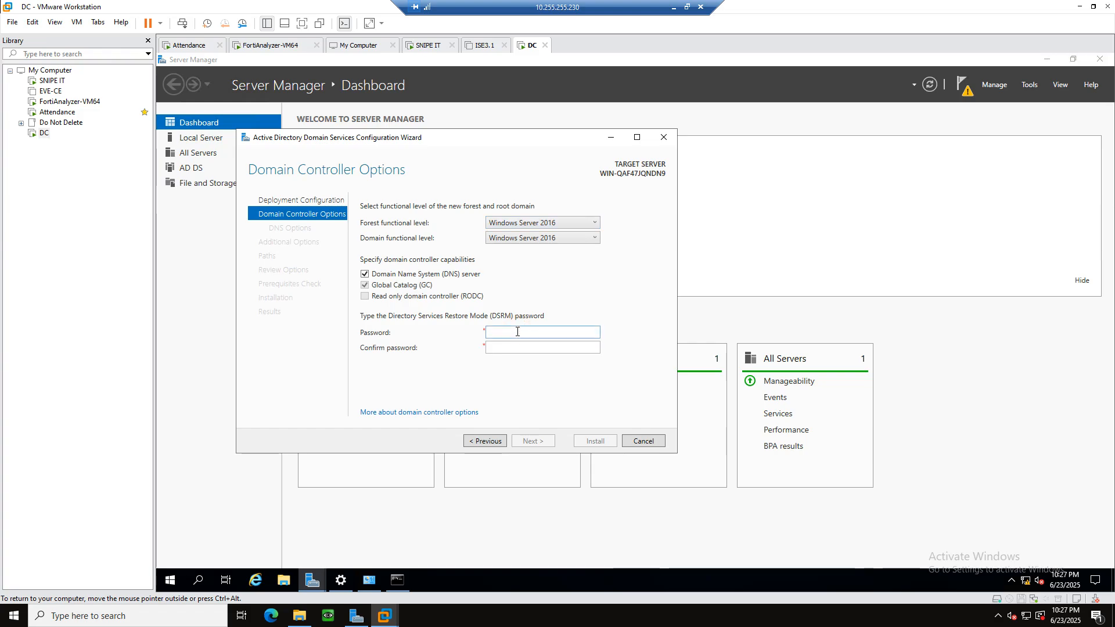
text(●●●●●●●●●●●●●)
key(Tab)
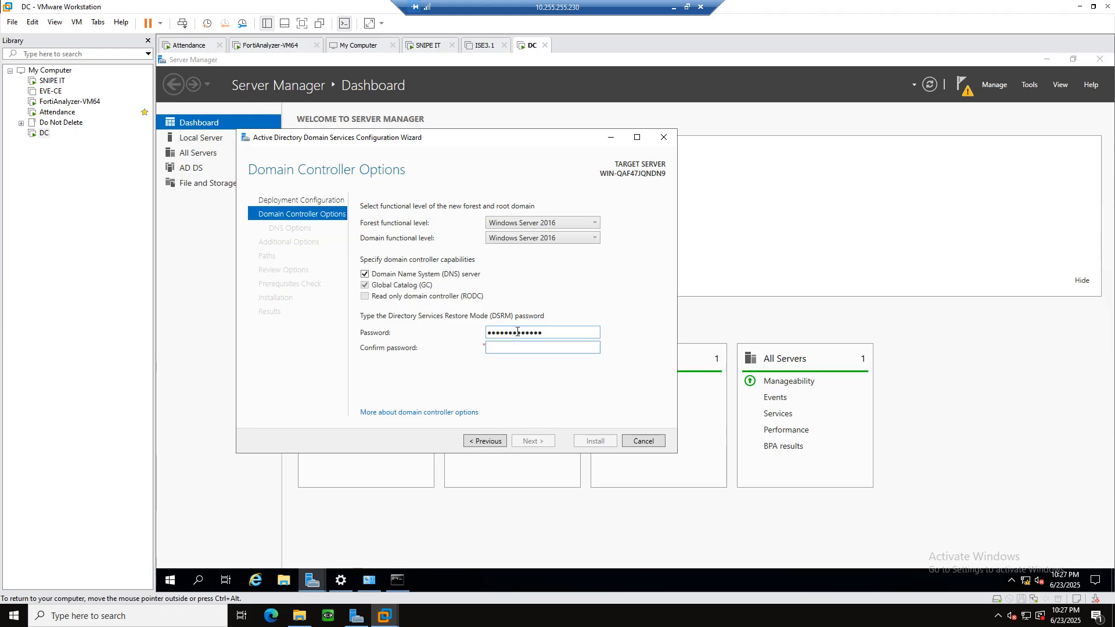
text(●●●●●●●●●●●●●)
click(536, 441)
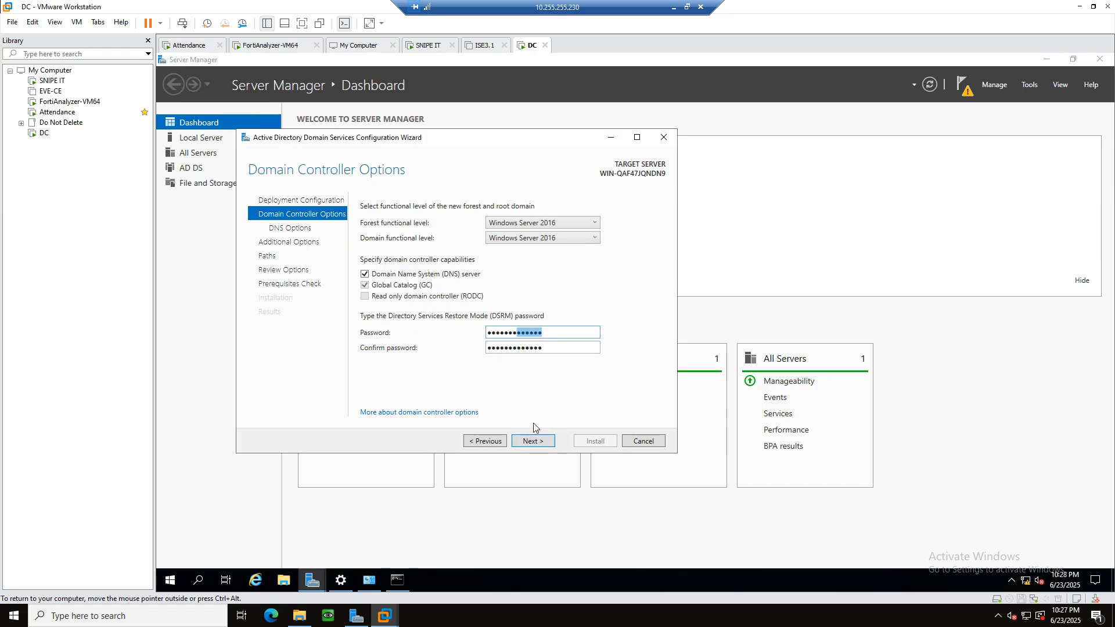
click(534, 442)
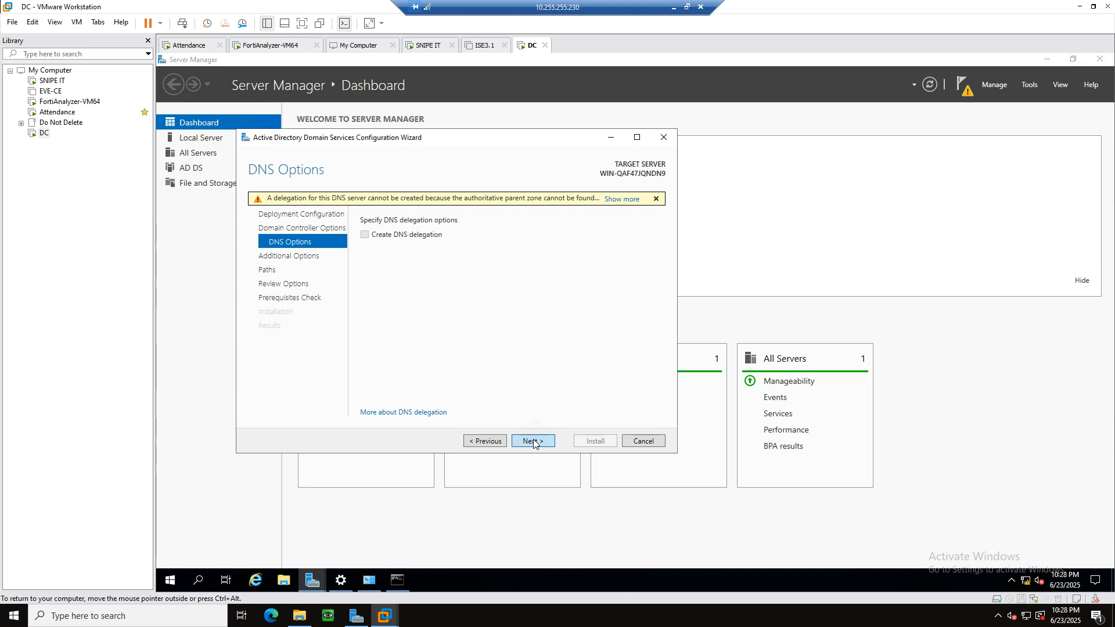
click(533, 442)
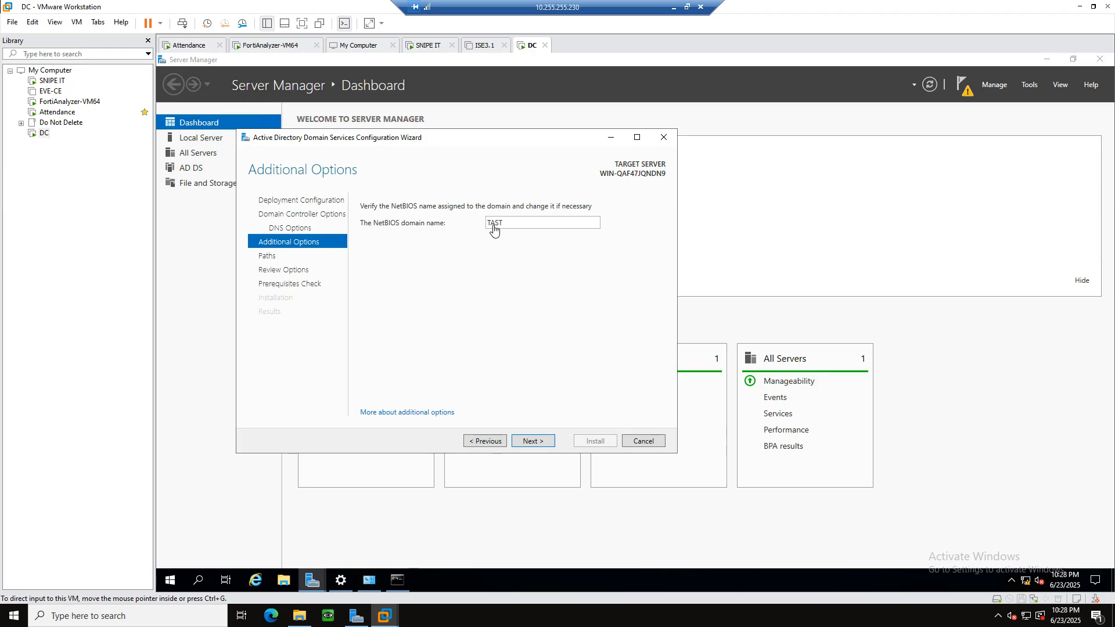
click(493, 223)
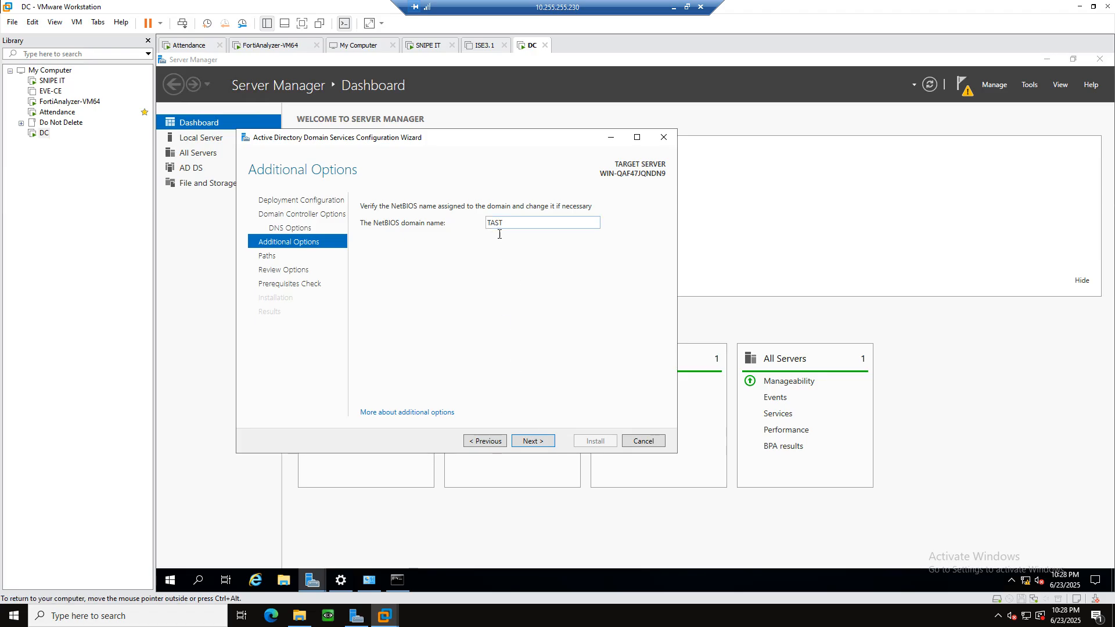
Return to the deployment configuration and correct the new forest's root domain name to test.lab.
click(490, 441)
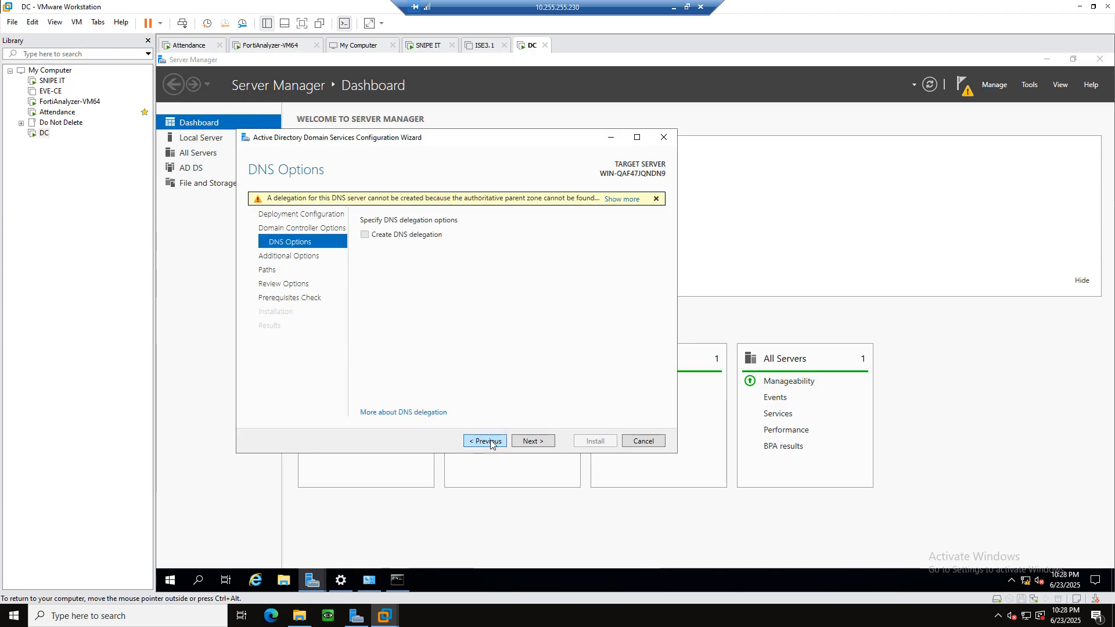
click(490, 442)
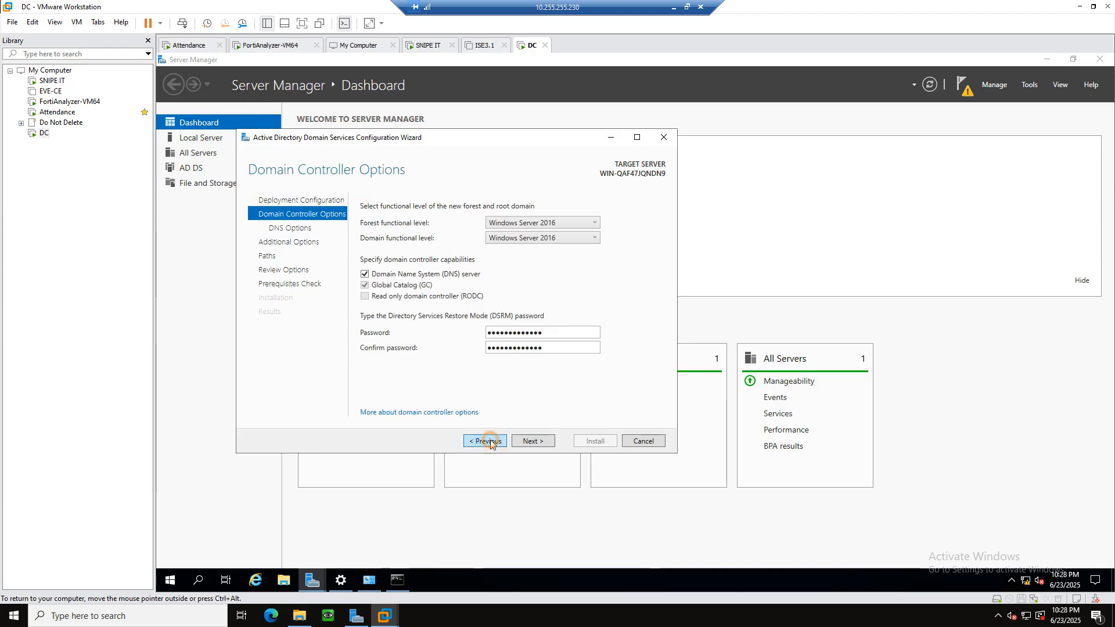
click(490, 441)
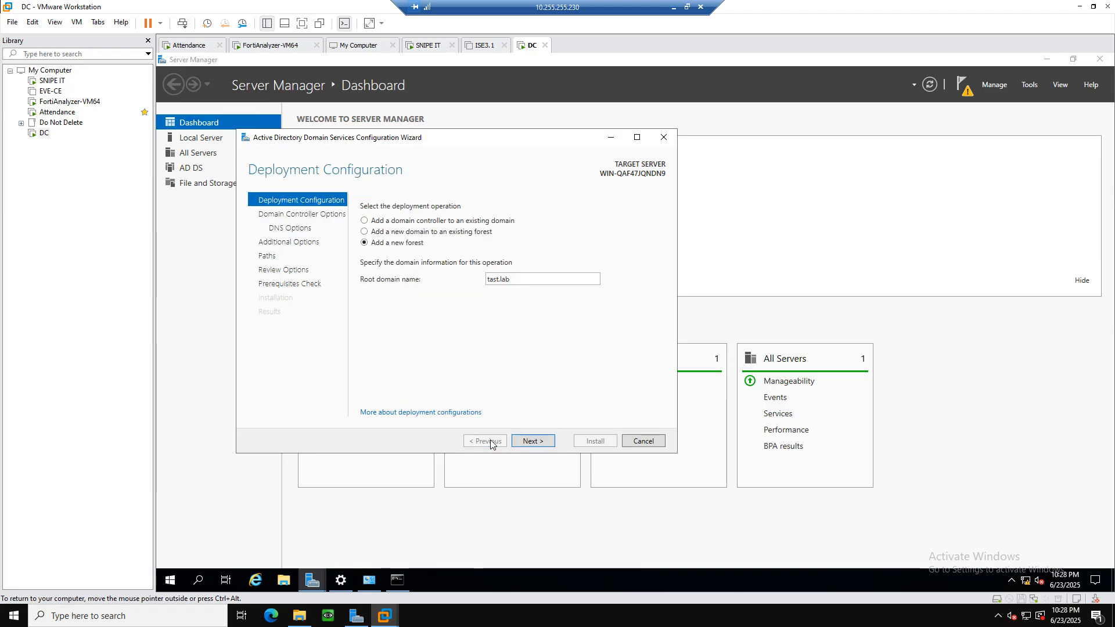
double_click(492, 279)
key(Home)
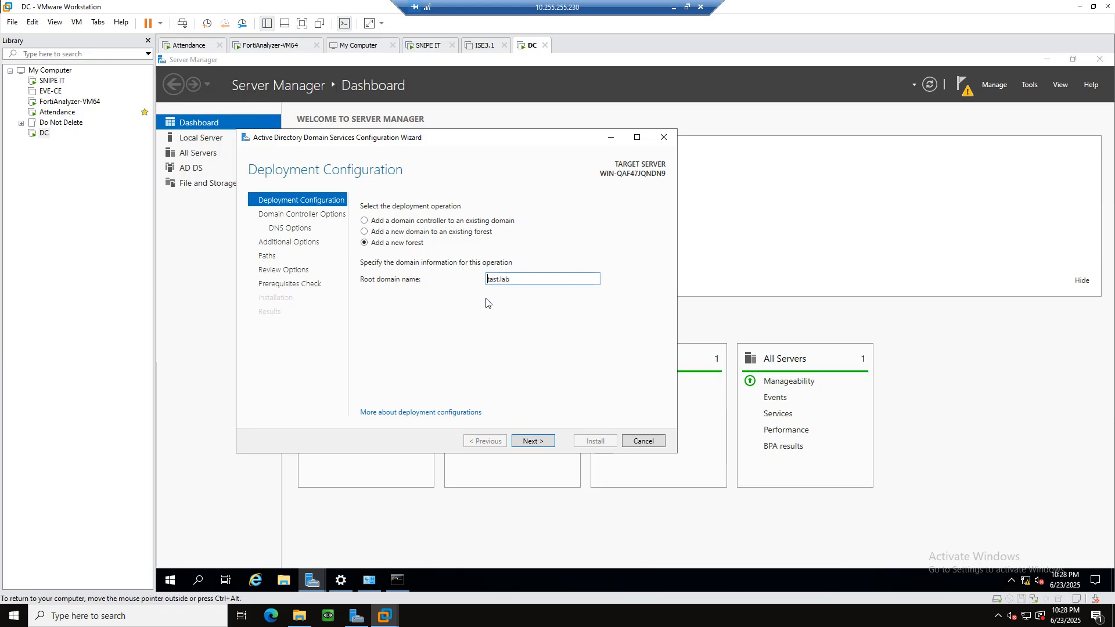
key(Delete)
text(e)
click(543, 441)
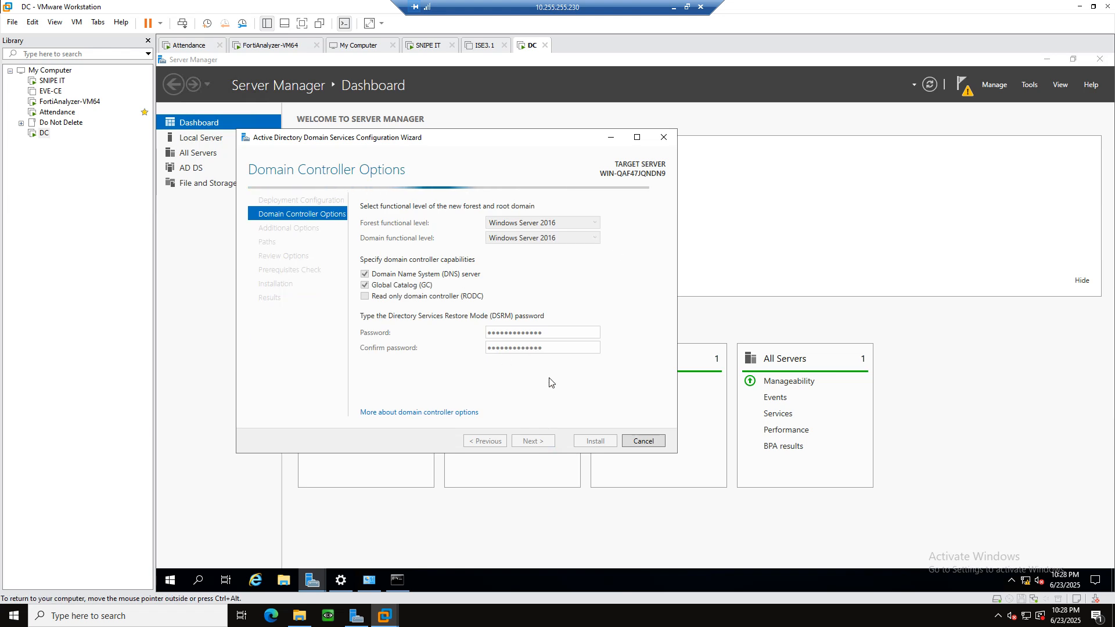
Accept the domain controller options, NetBIOS name TEST and default NTDS and SYSVOL folders, and run the prerequisites check.
click(533, 441)
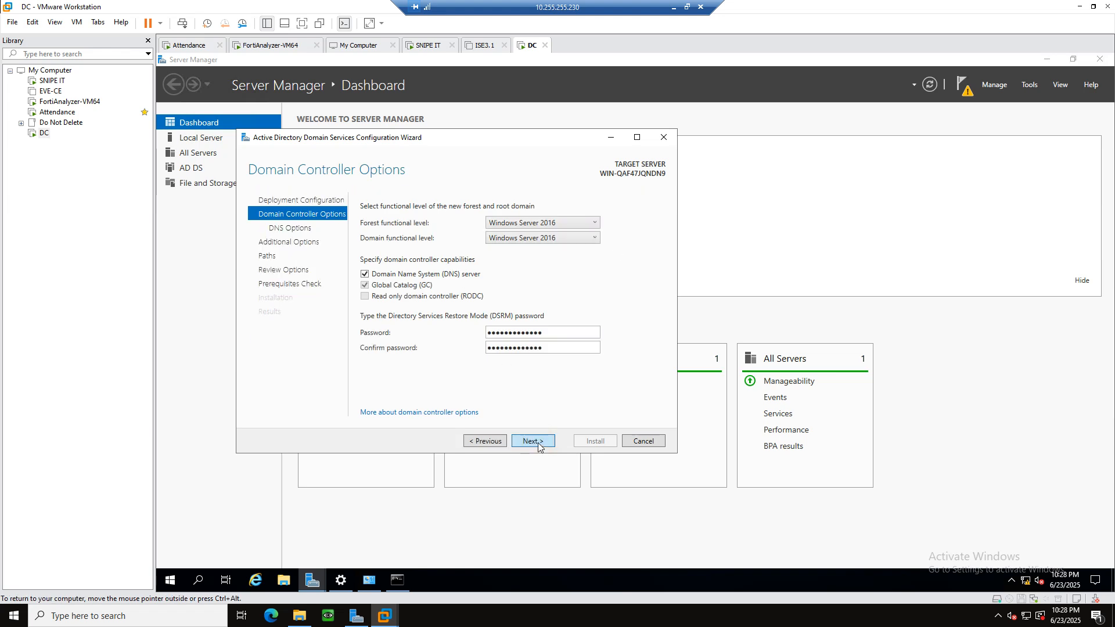
click(533, 441)
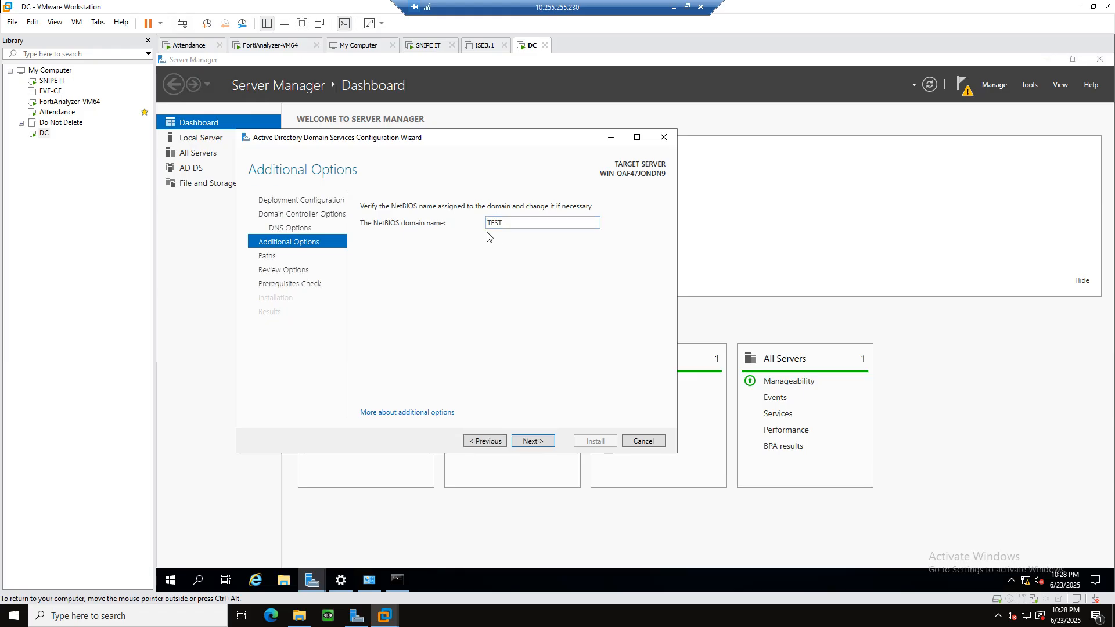
click(532, 441)
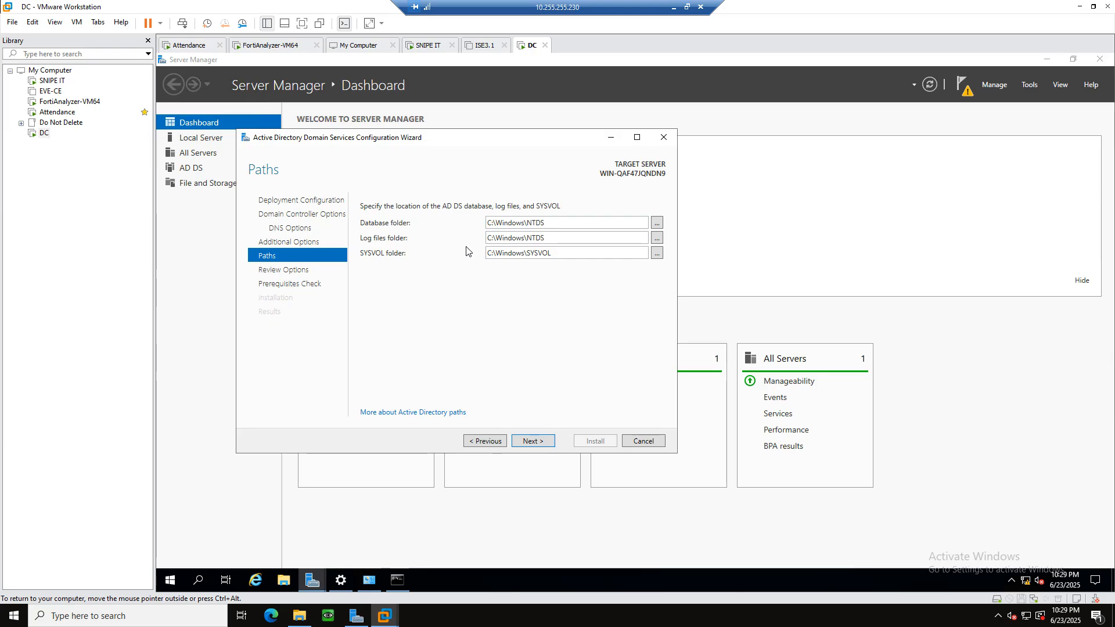
click(532, 441)
scroll(478, 318, down, 5)
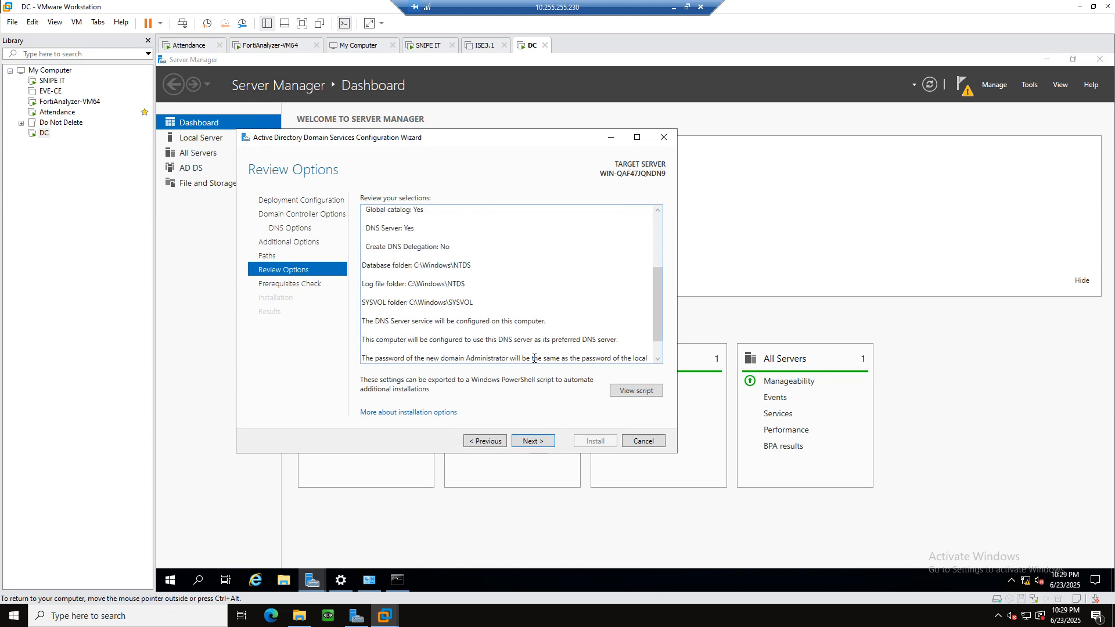
click(540, 443)
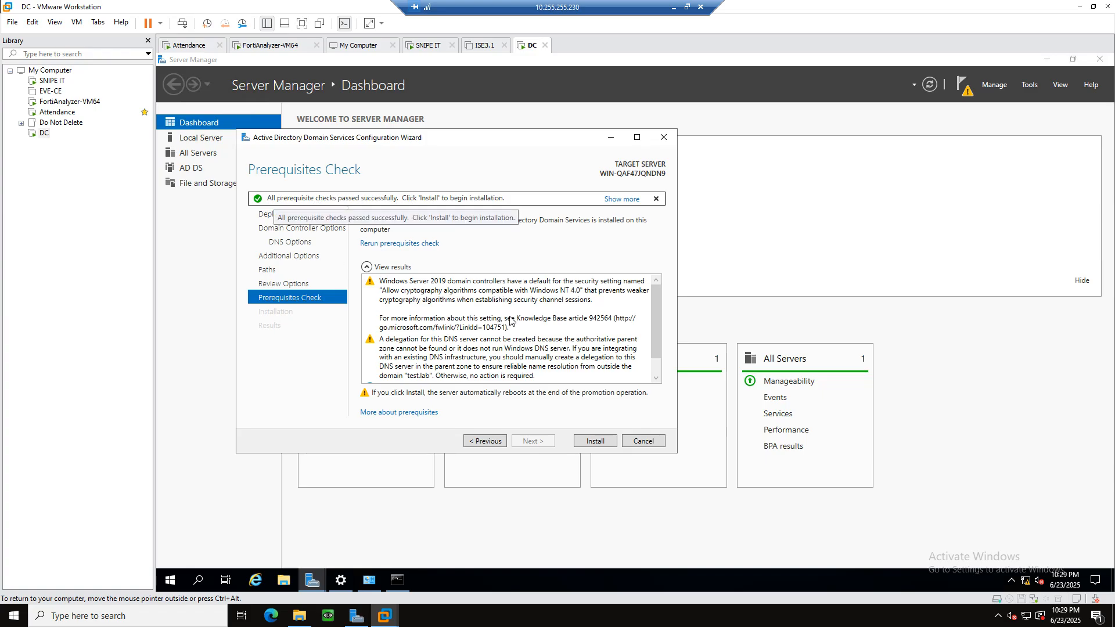
Review the prerequisites check results and start the domain controller installation.
scroll(510, 321, down, 1)
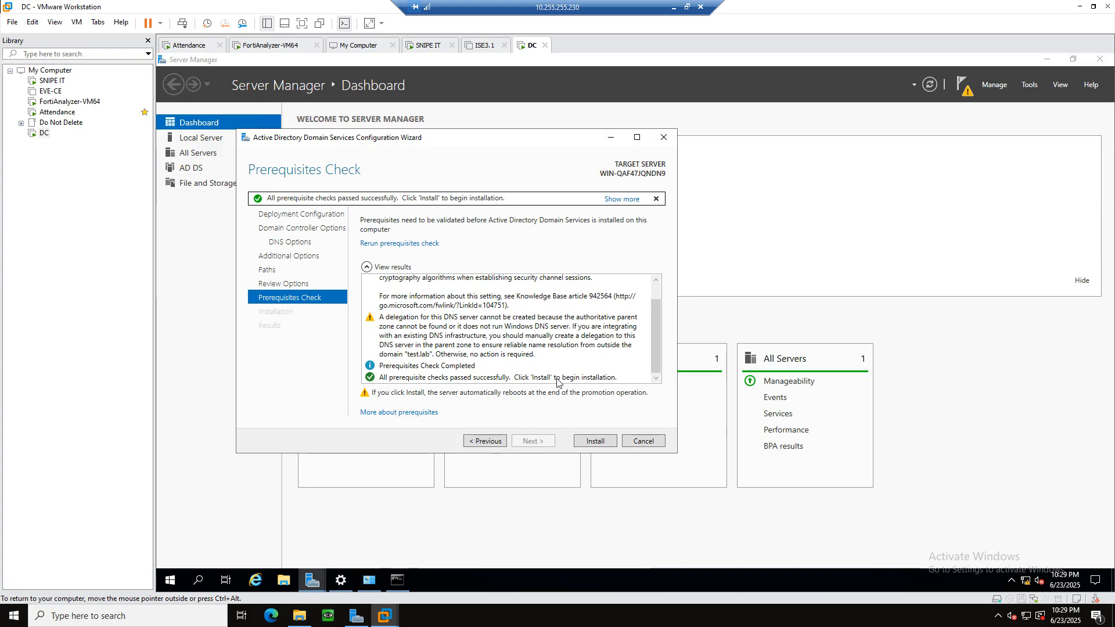
scroll(557, 382, up, 1)
click(591, 442)
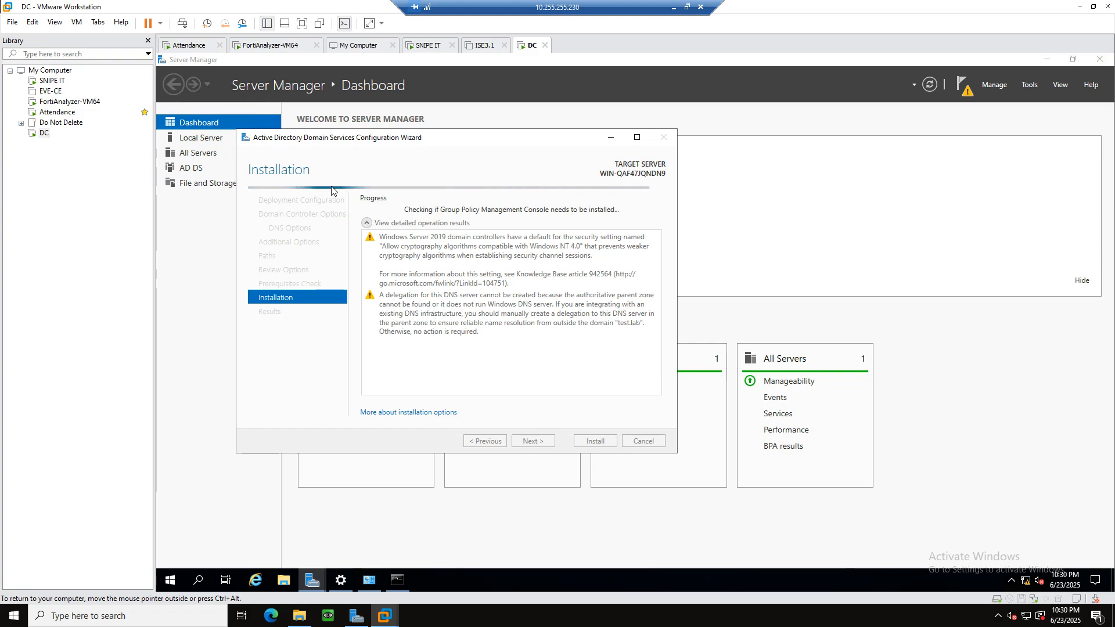
Expand the Do Not Delete folder in the virtual machine library and dismiss the DC machine's sign-out notice to let it restart.
click(21, 123)
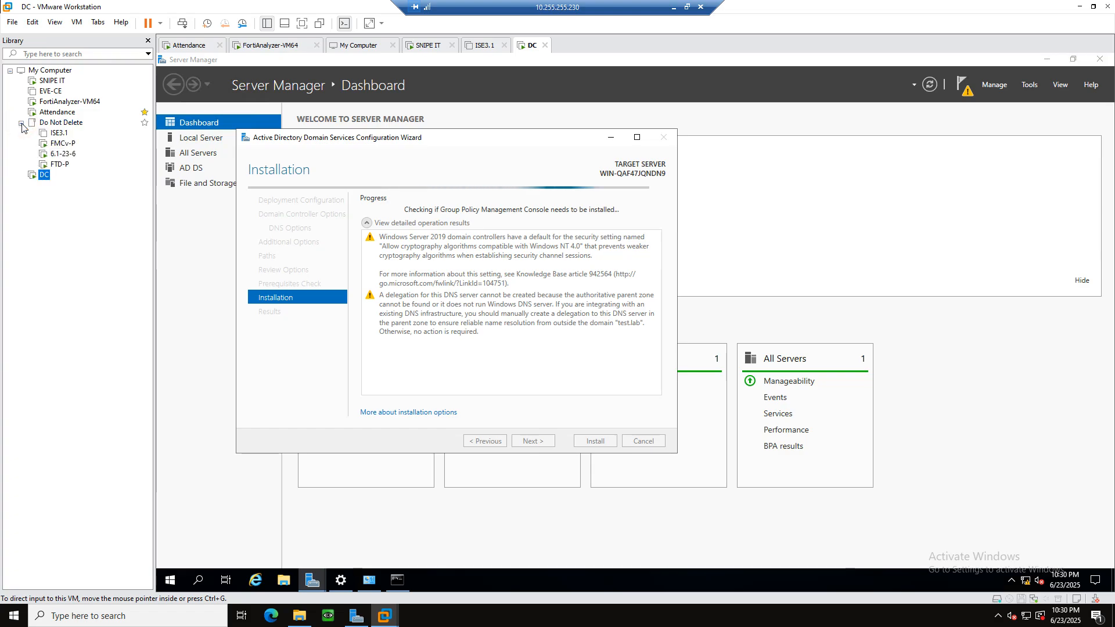
click(46, 175)
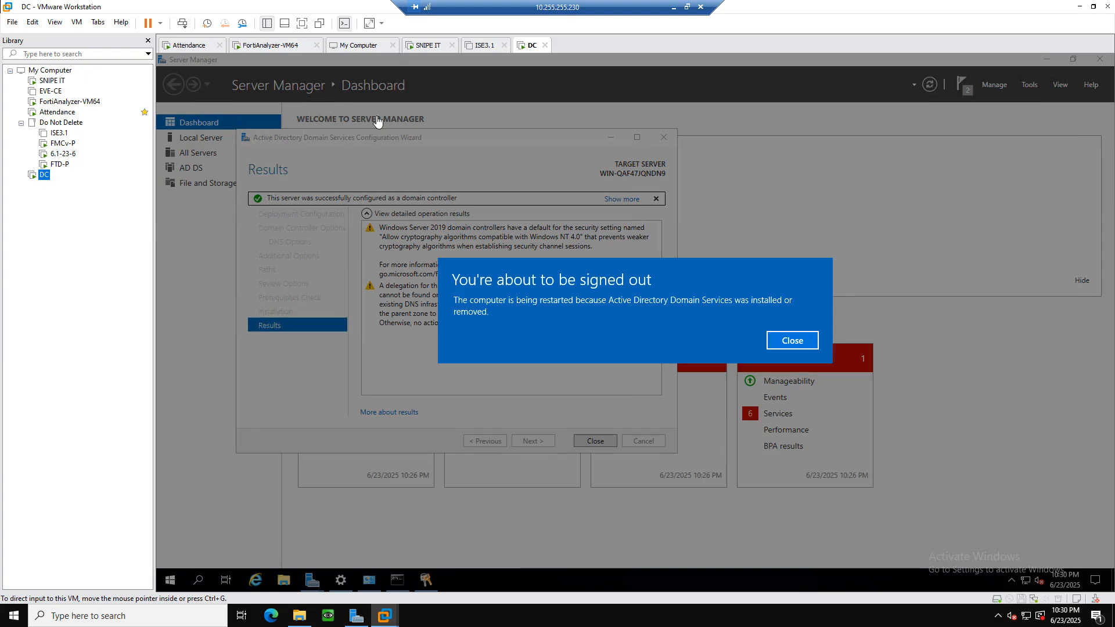
click(786, 343)
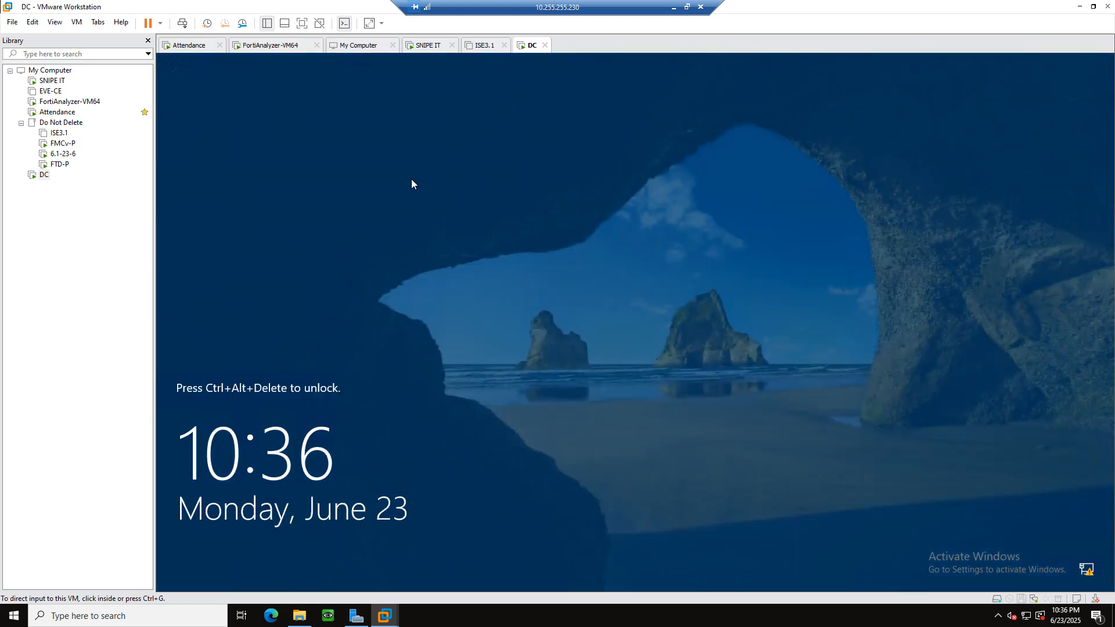
Unlock the restarted DC machine and sign in as TEST\Administrator with the account password.
click(545, 252)
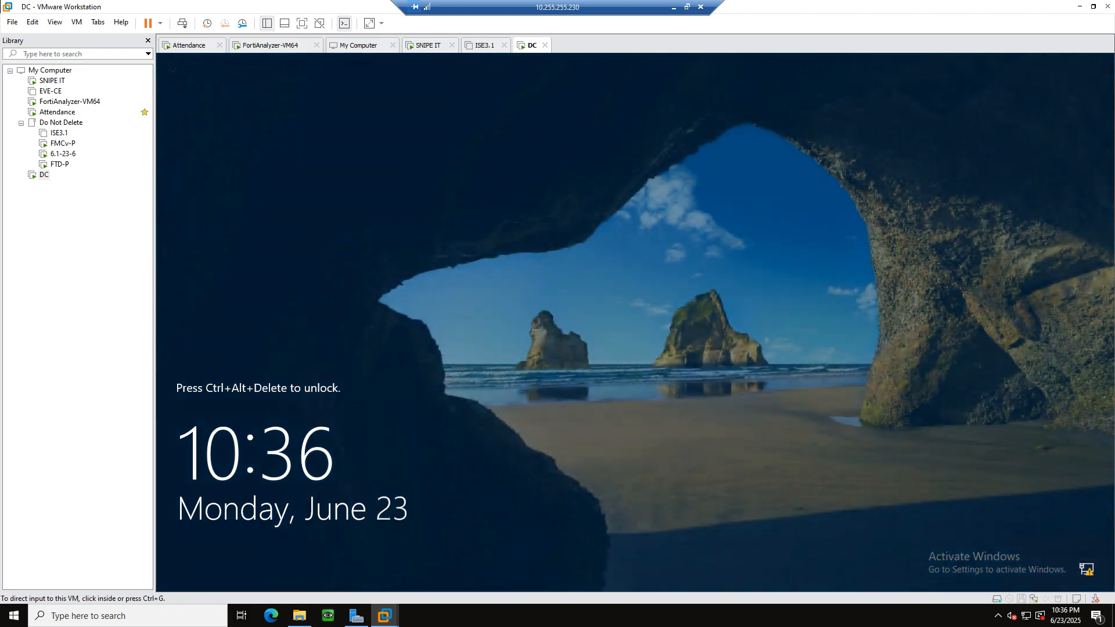
key(ctrl+alt+Delete)
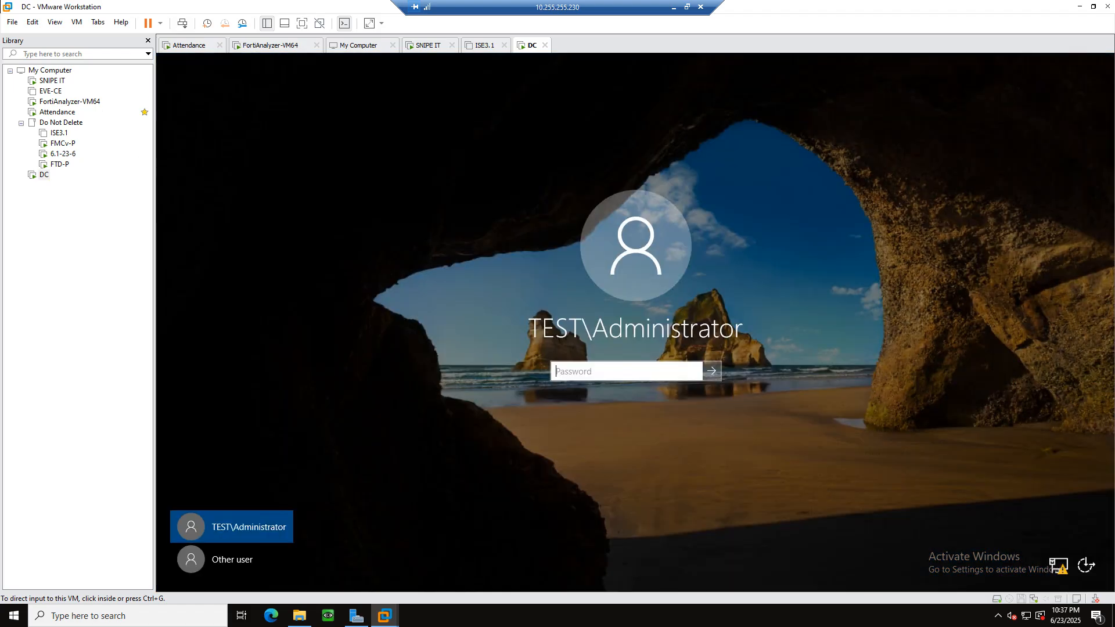
click(586, 369)
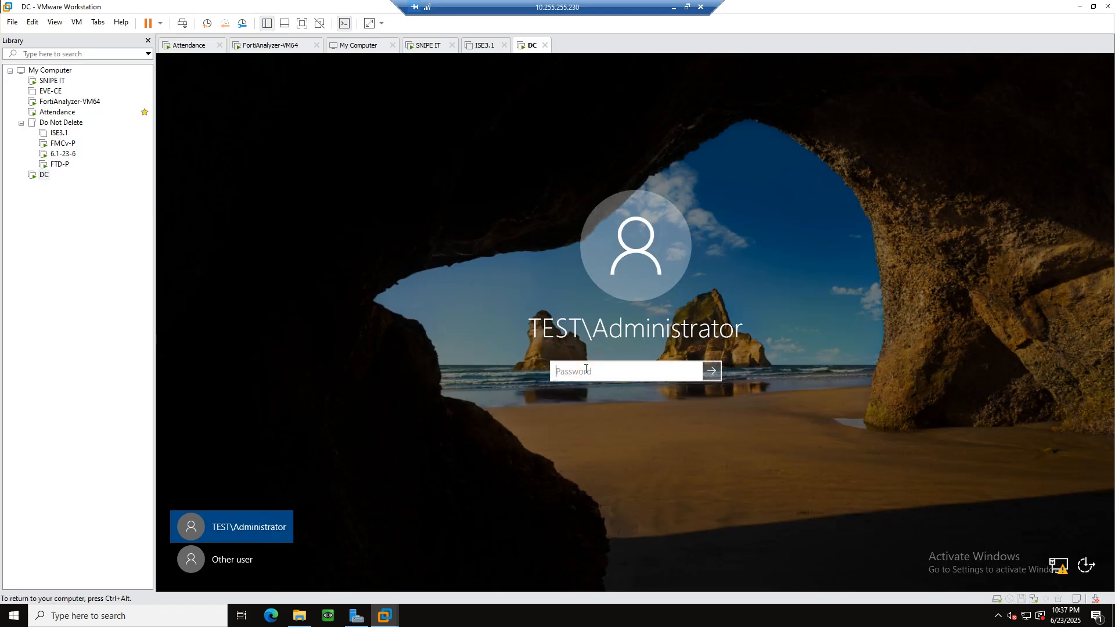
text(••••••••)
key(Return)
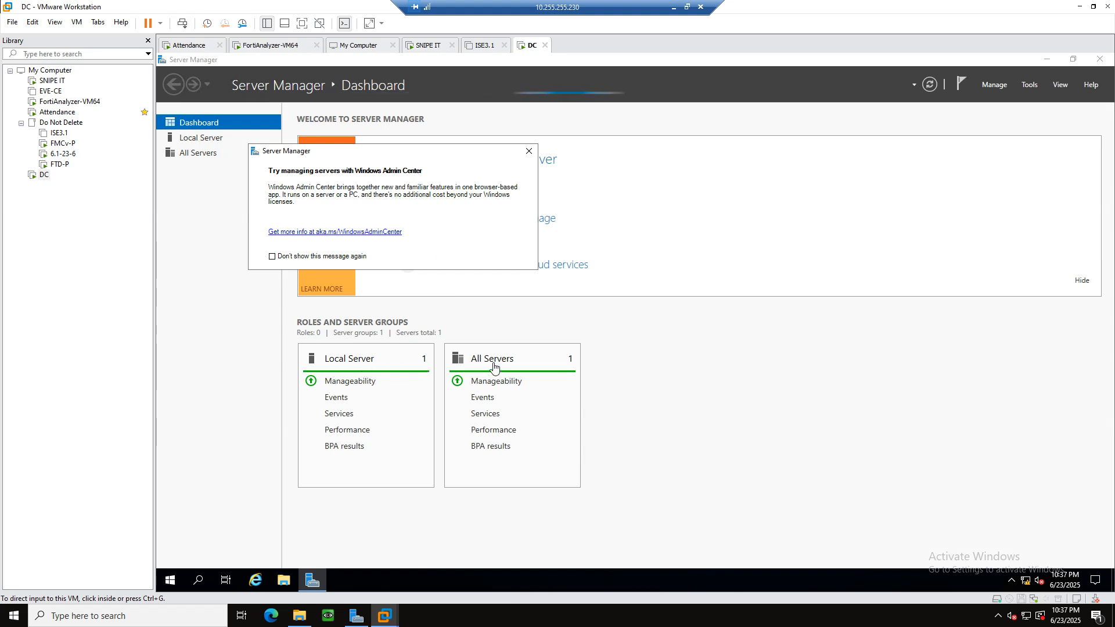
click(529, 151)
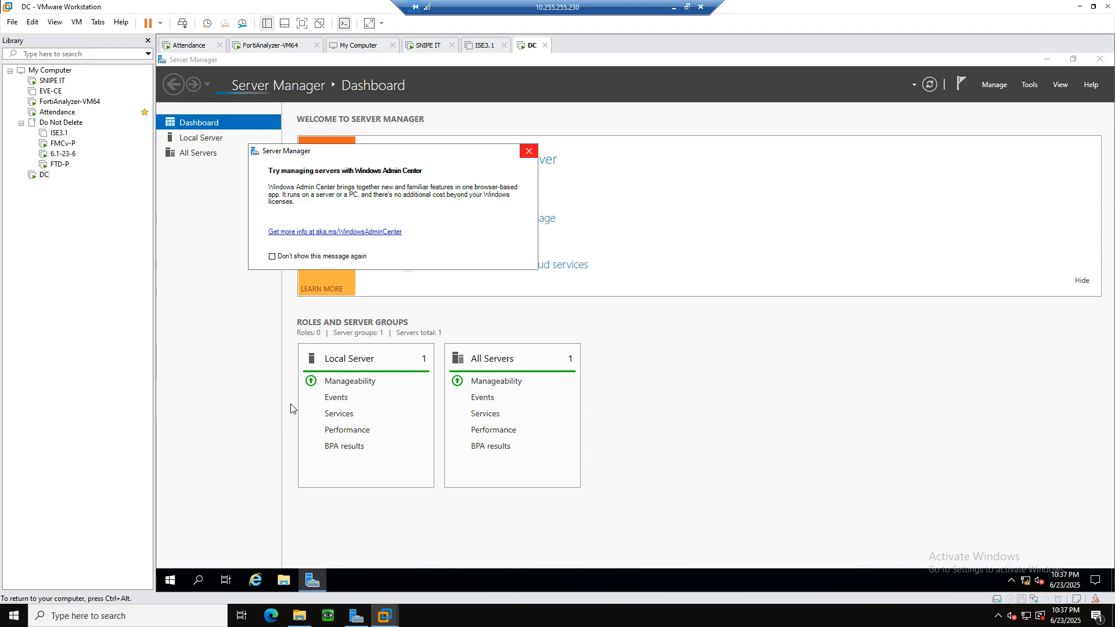
Search the server's apps for "active" and open Active Directory Users and Computers.
click(170, 580)
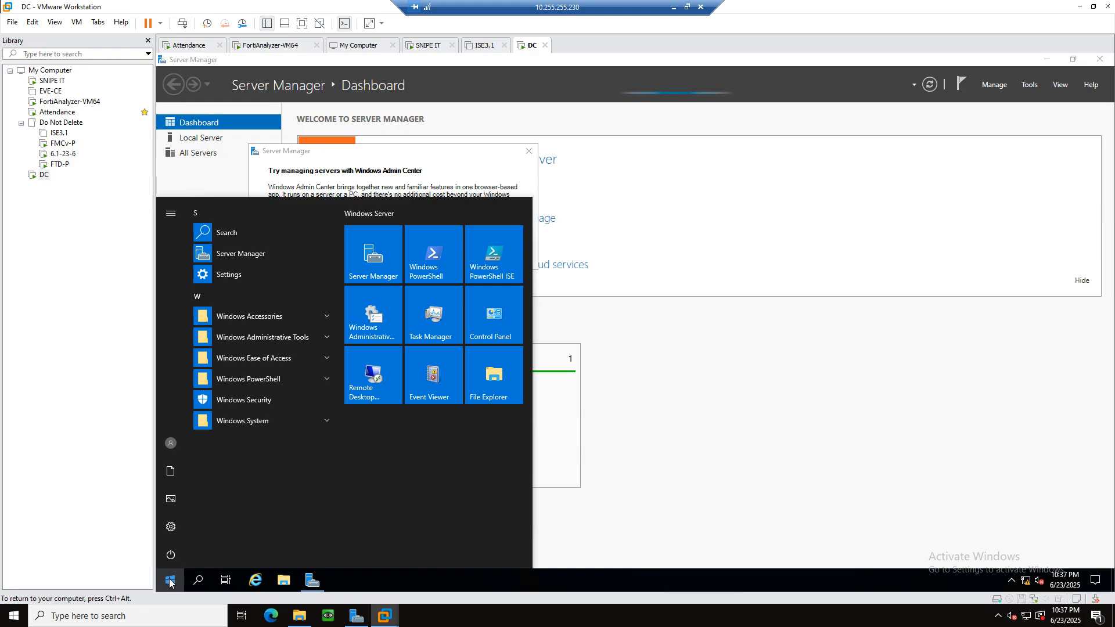
text(active)
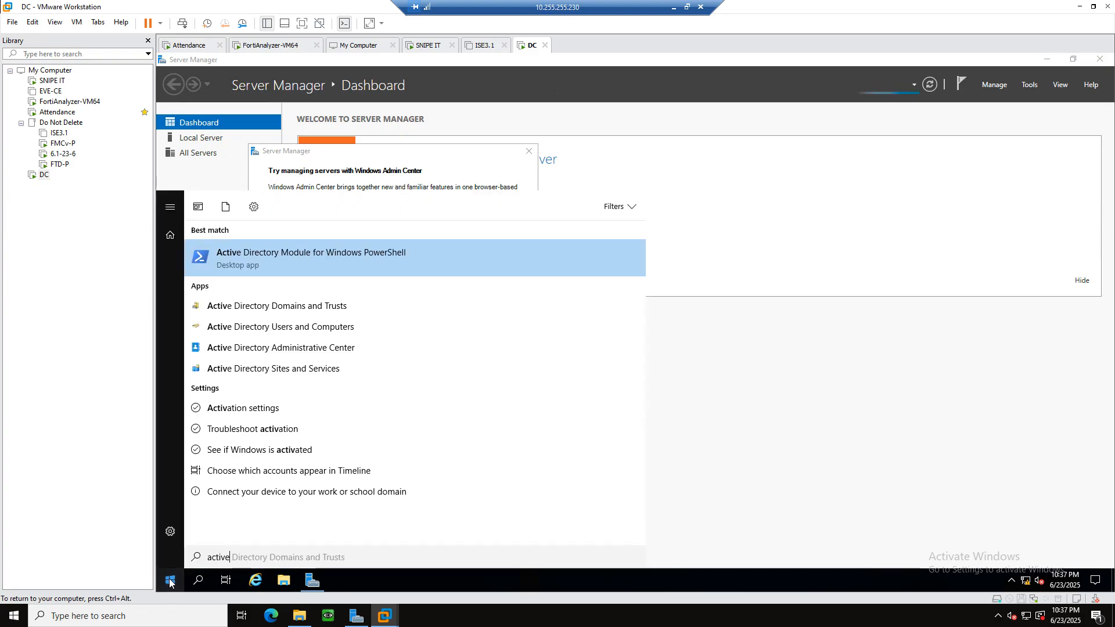
click(284, 328)
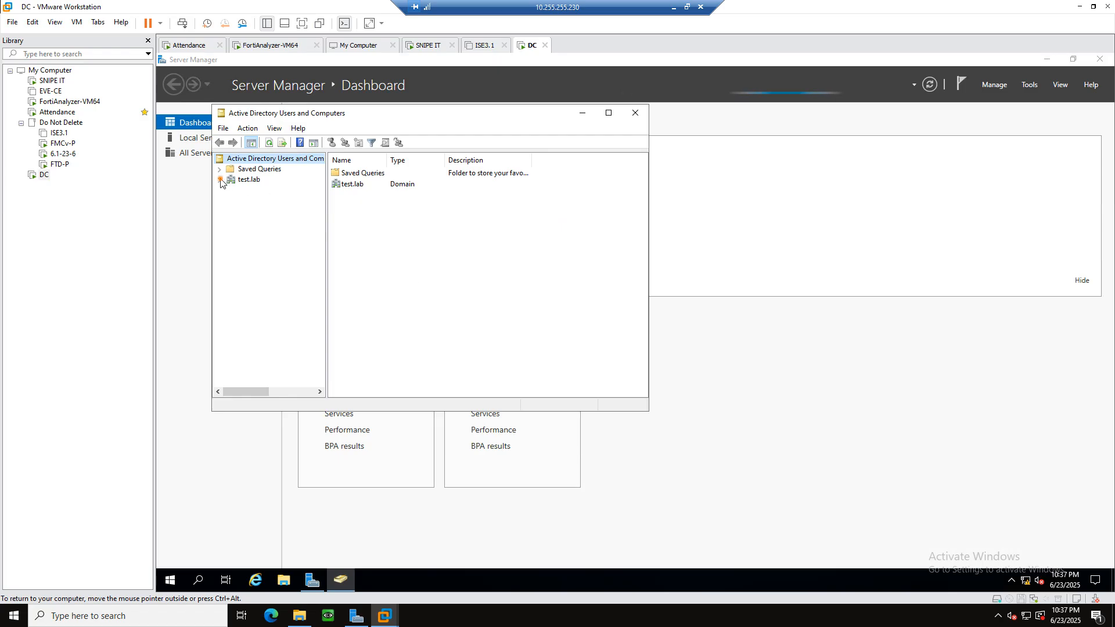
Expand the test.lab domain, examine the contents of its Users container, and return to the Server Manager dashboard to check the roles.
click(220, 180)
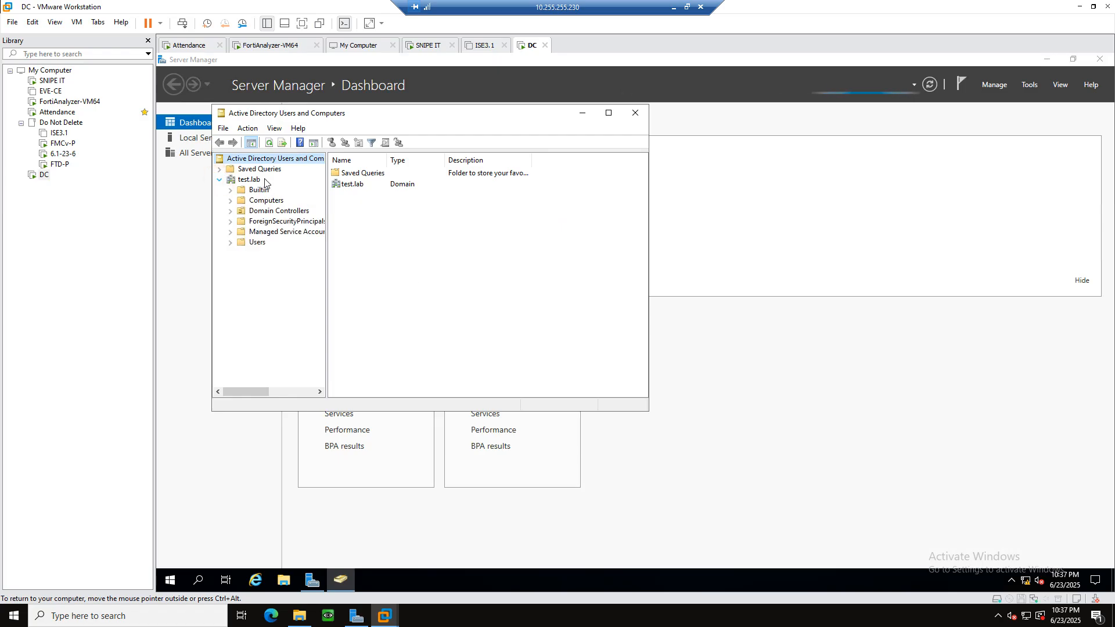
click(230, 246)
click(253, 246)
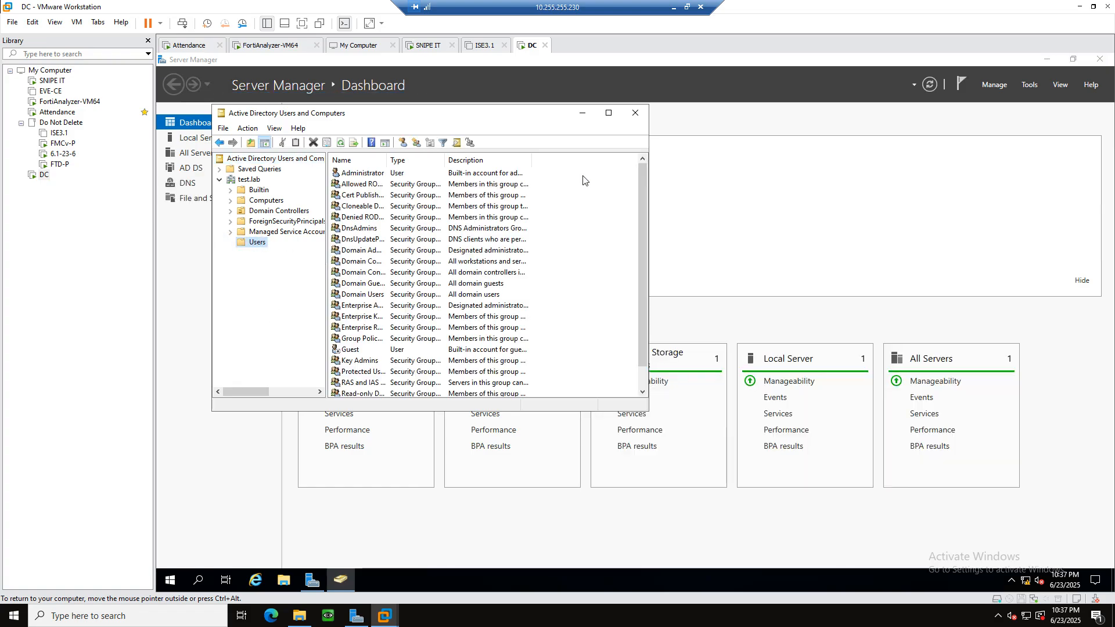
click(726, 221)
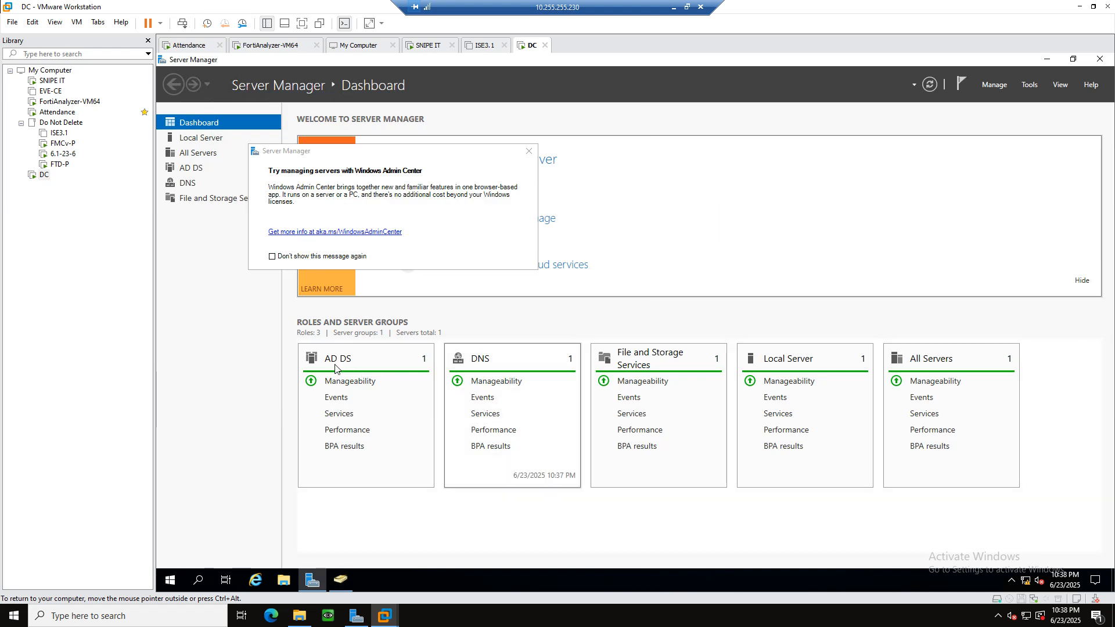